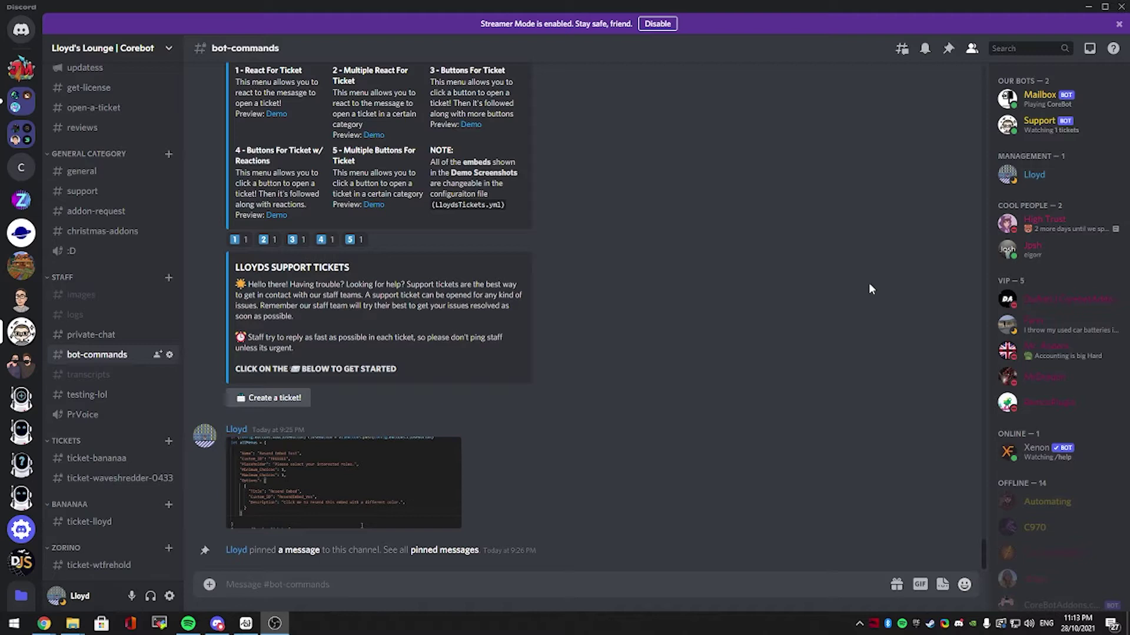
Send the command ".d" in the bot-commands channel to make the bot post its embed
left_click_drag(856, 285, 853, 297)
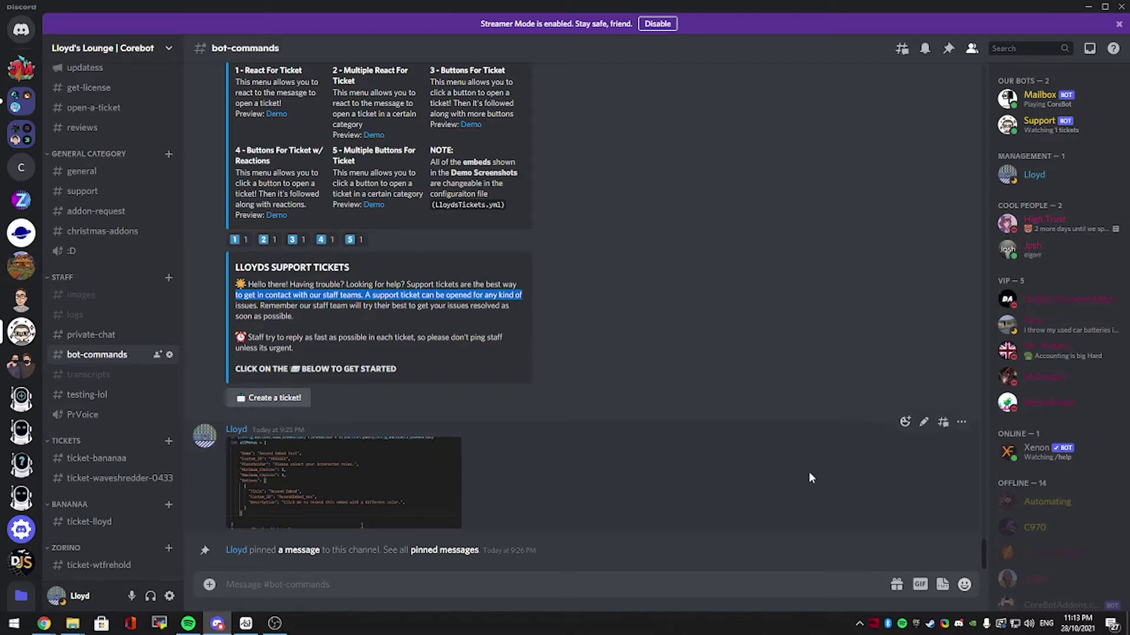
type(".d")
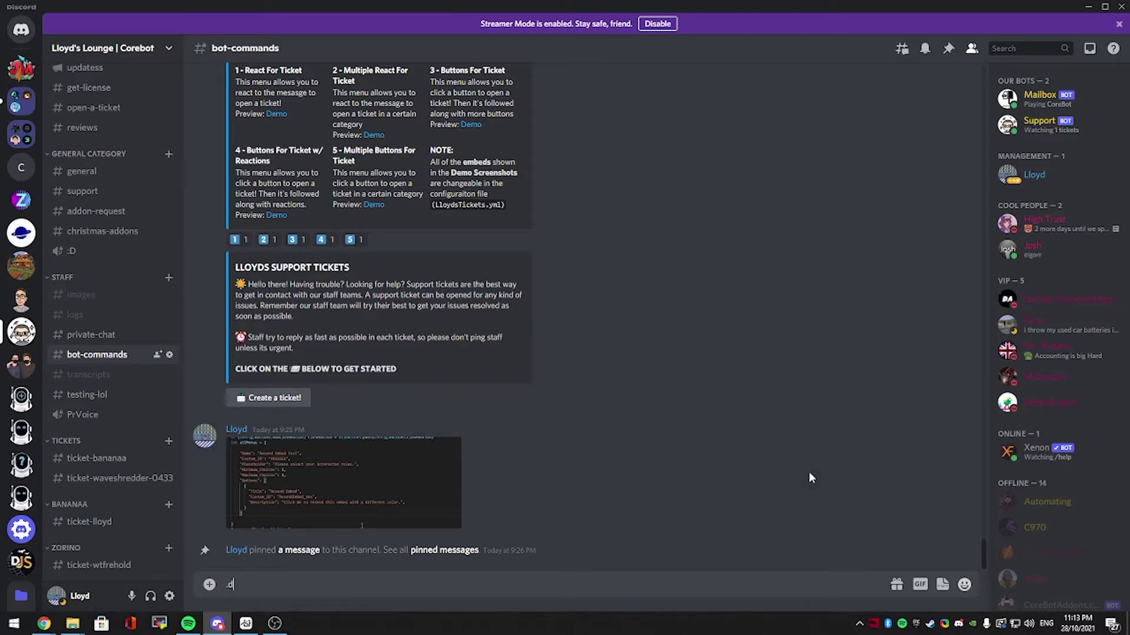
key("Return")
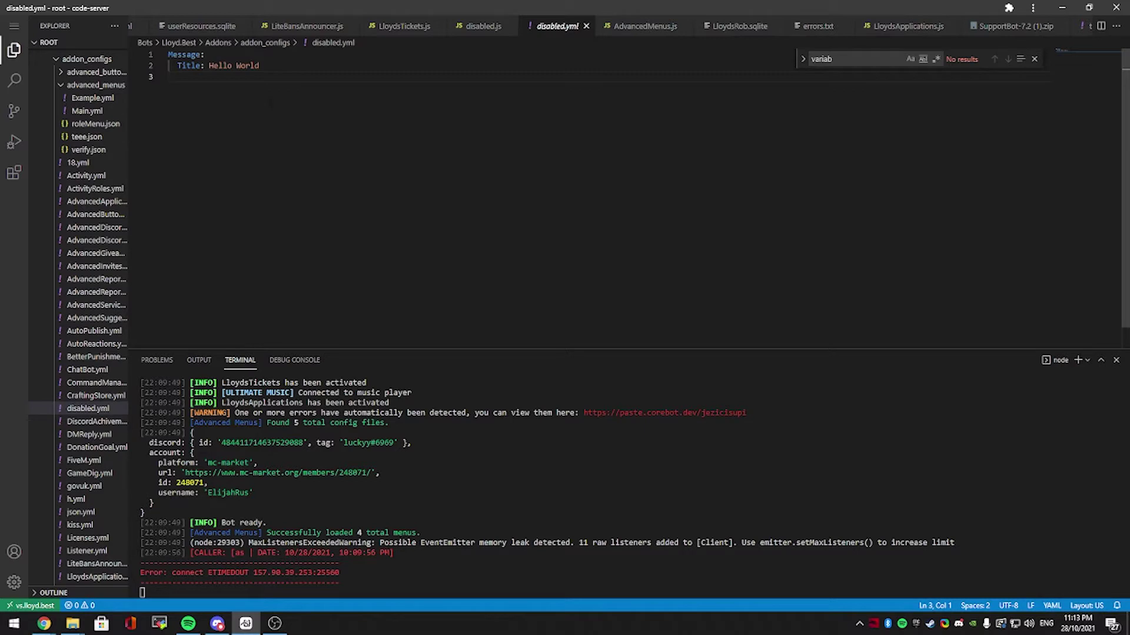
In code-server, add the line Description: "This is a descrption!" beneath the Title in disabled.yml
key("Tab")
type("Desc")
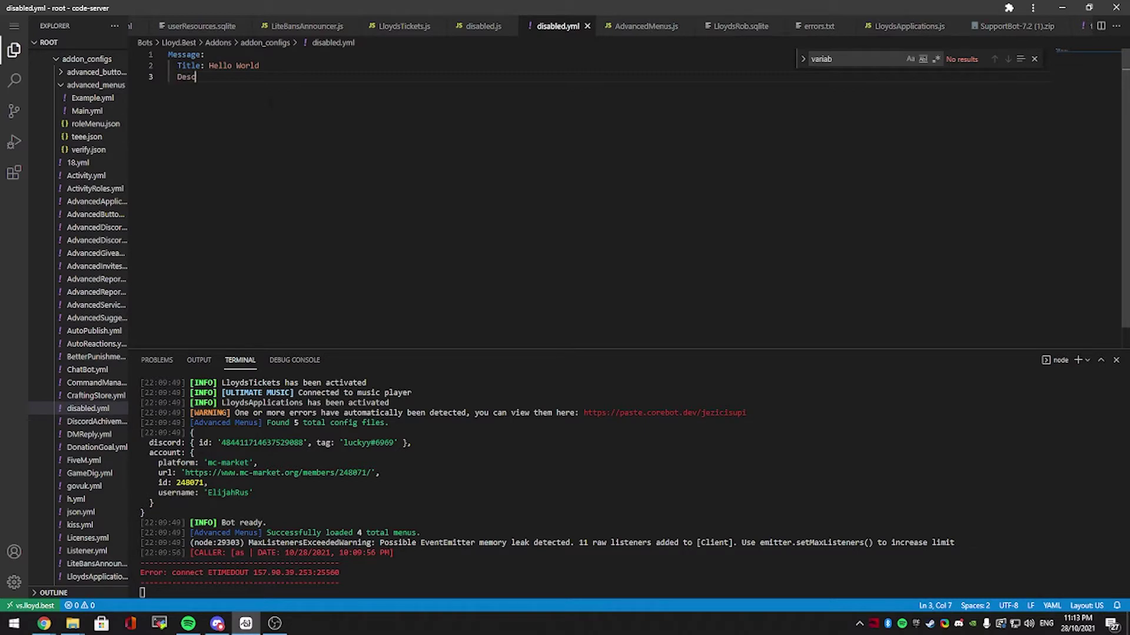
key("ctrl+BackSpace")
type("Description: \"This is a descrp")
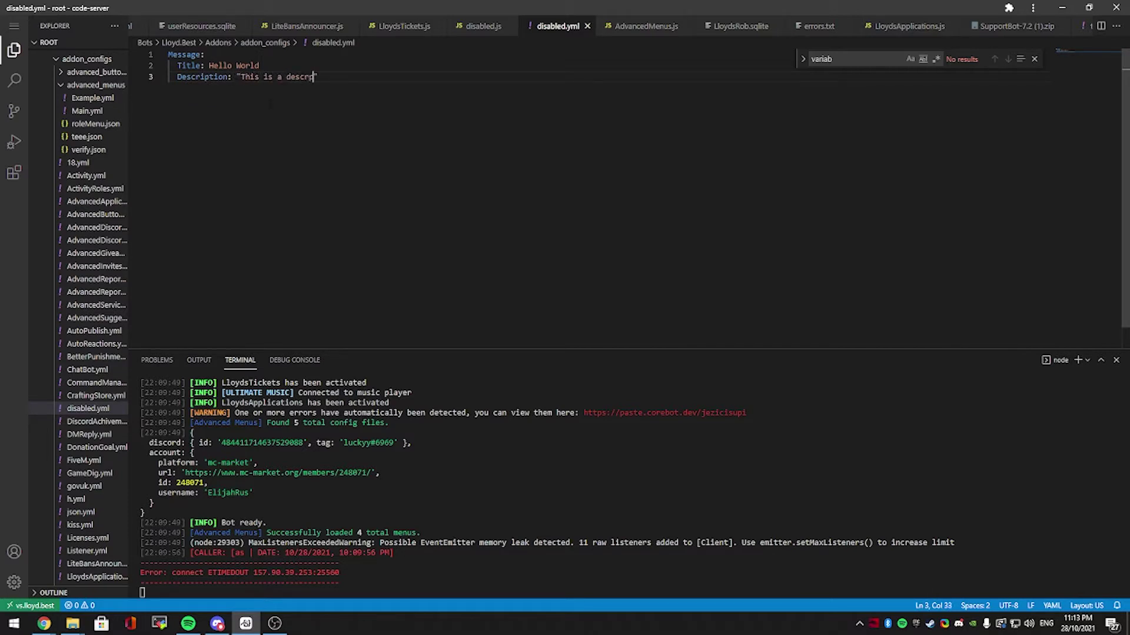
type("tion!")
Stop the running bot process in the terminal and start it again with the previous command
left_click(142, 592)
key("ctrl+c")
key("Up")
key("Return")
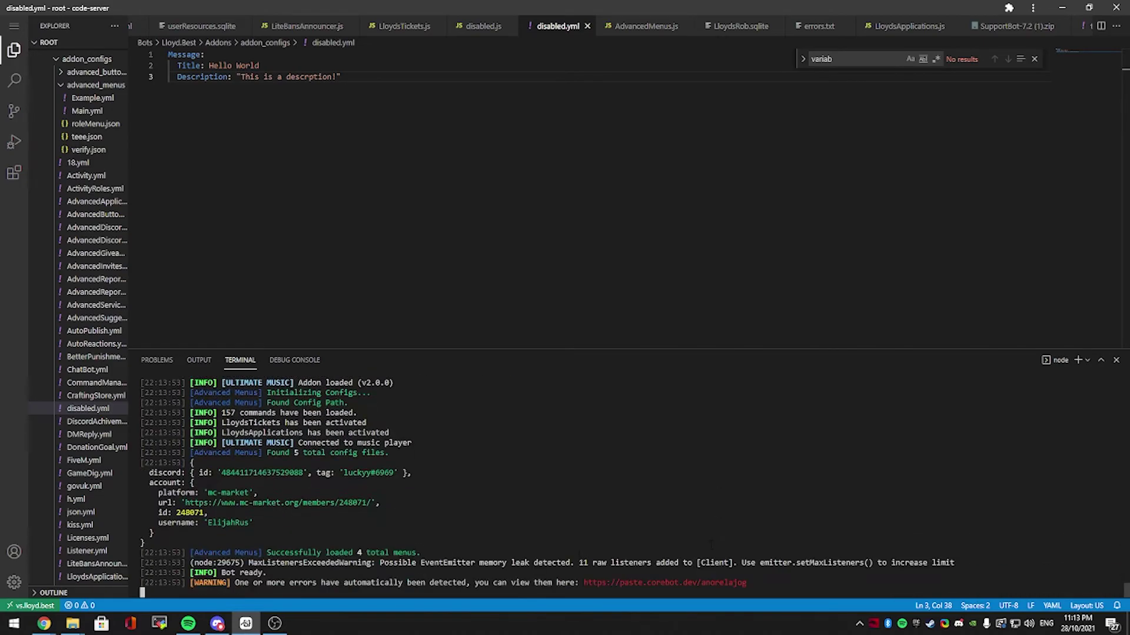
Switch to Discord and send ".d" in bot-commands to test the embed with its description
left_click(217, 623)
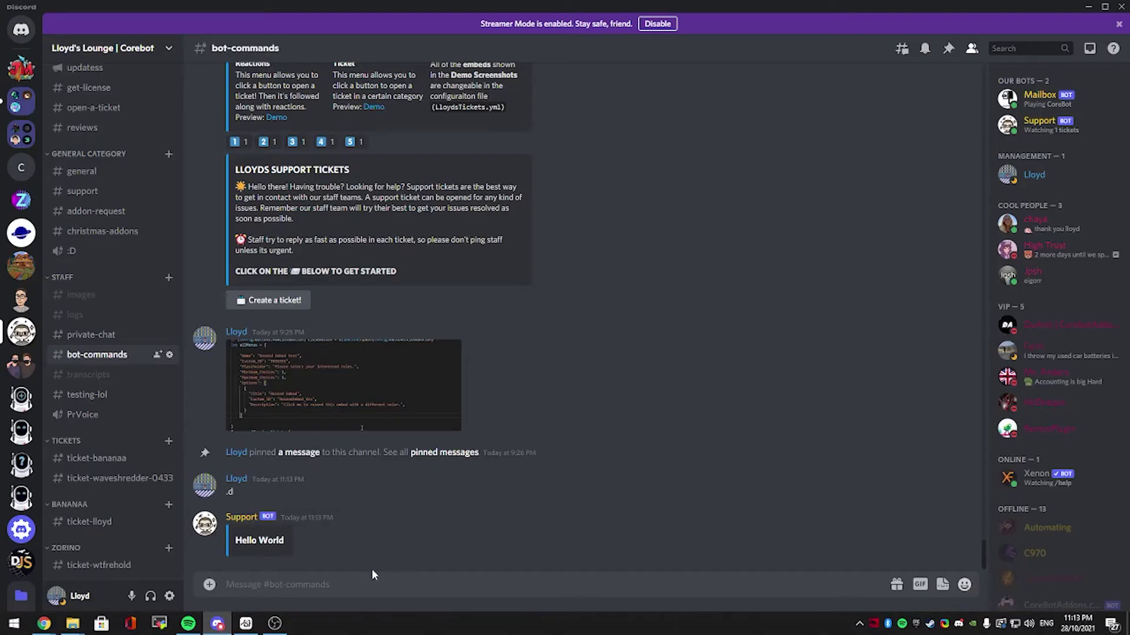
type(".d")
key("Return")
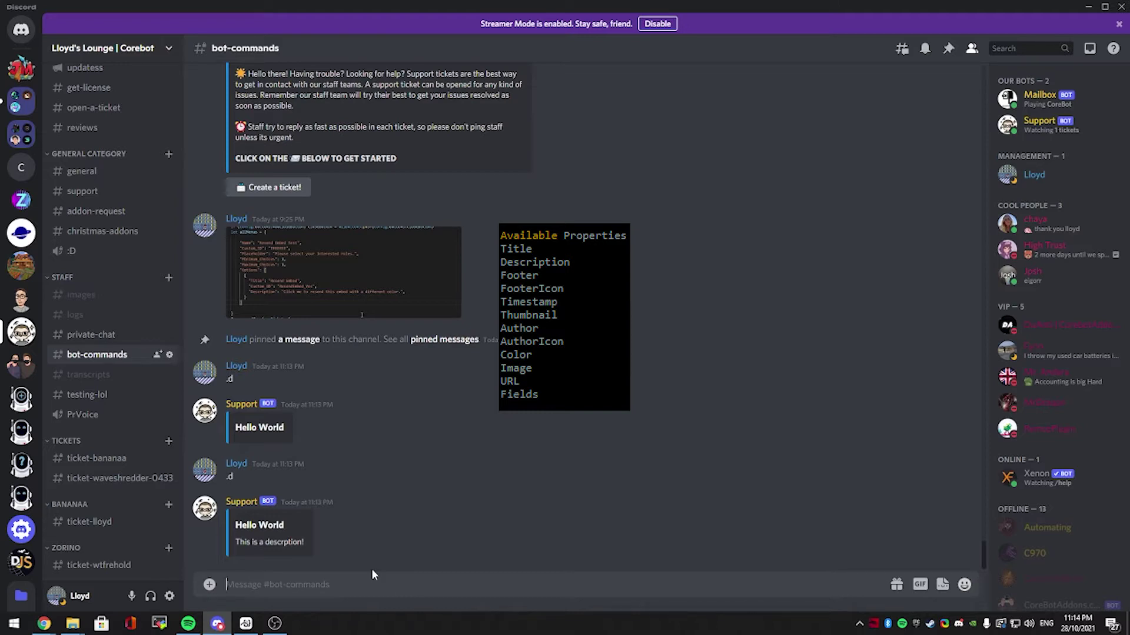
Switch back to code-server and add Footer: "Hi" and Timestamp: true under Message in disabled.yml
key("alt+Tab")
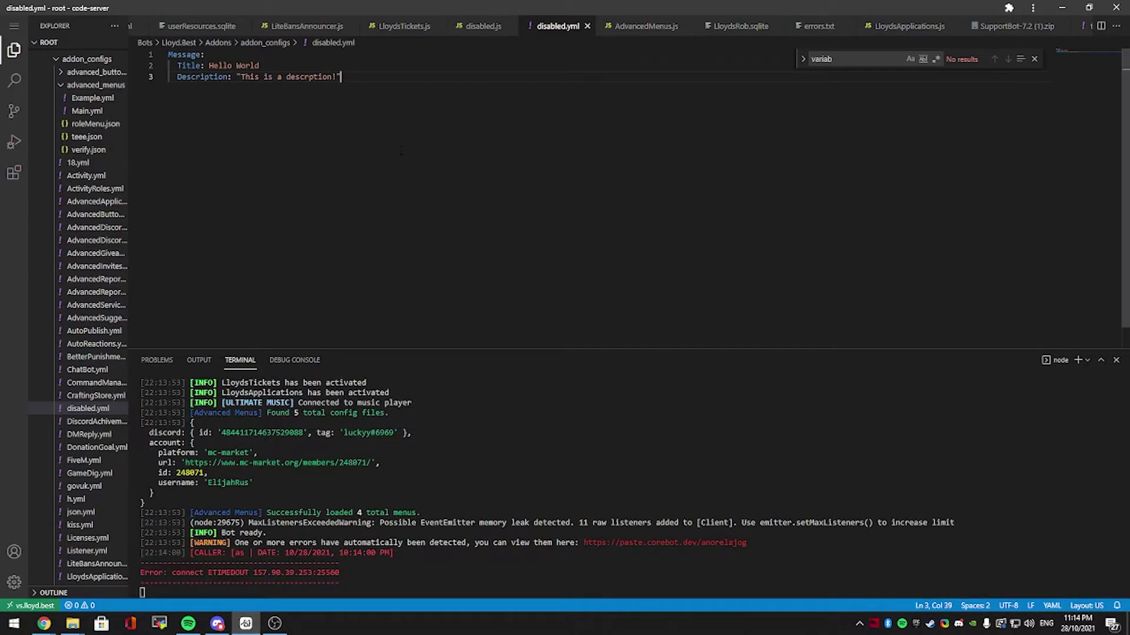
key("Return")
key("BackSpace")
type("Footer: \"Hi\"")
key("Return")
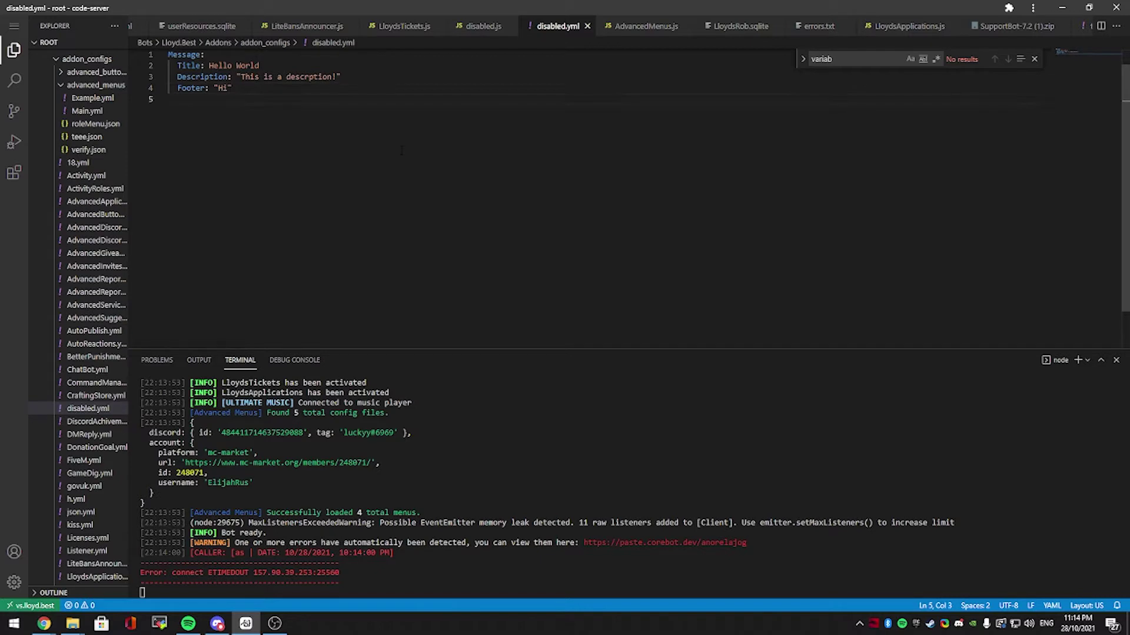
type("Timestamp: true")
key("Return")
Add a FooterIcon property with the value '{discord-pfp}' below the Timestamp line
type("Fo")
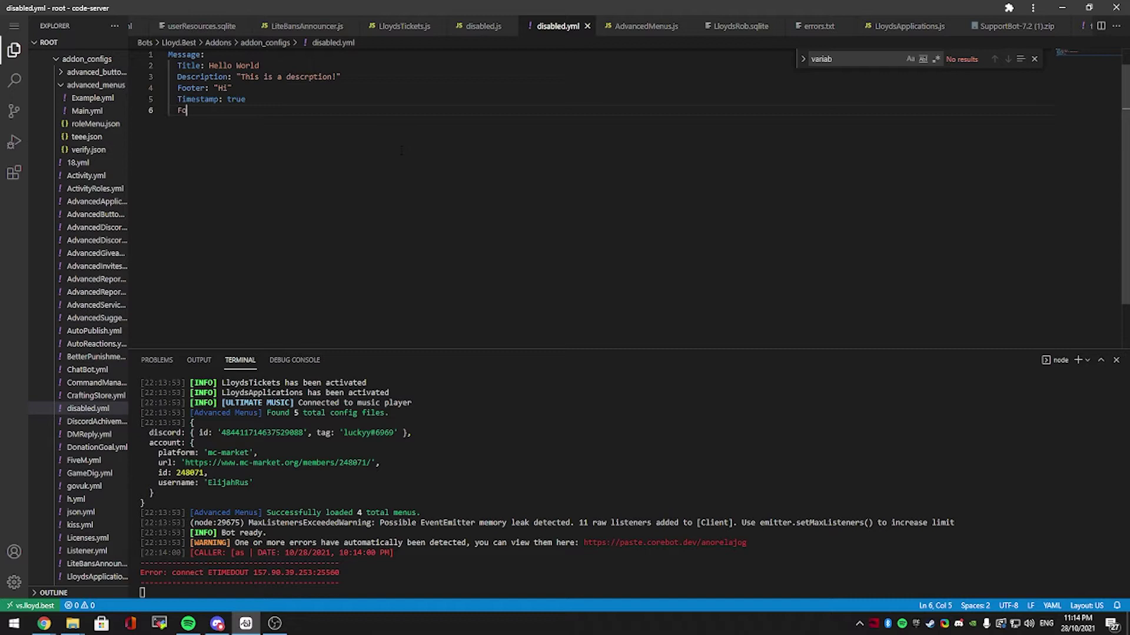
type("oterIcon: '")
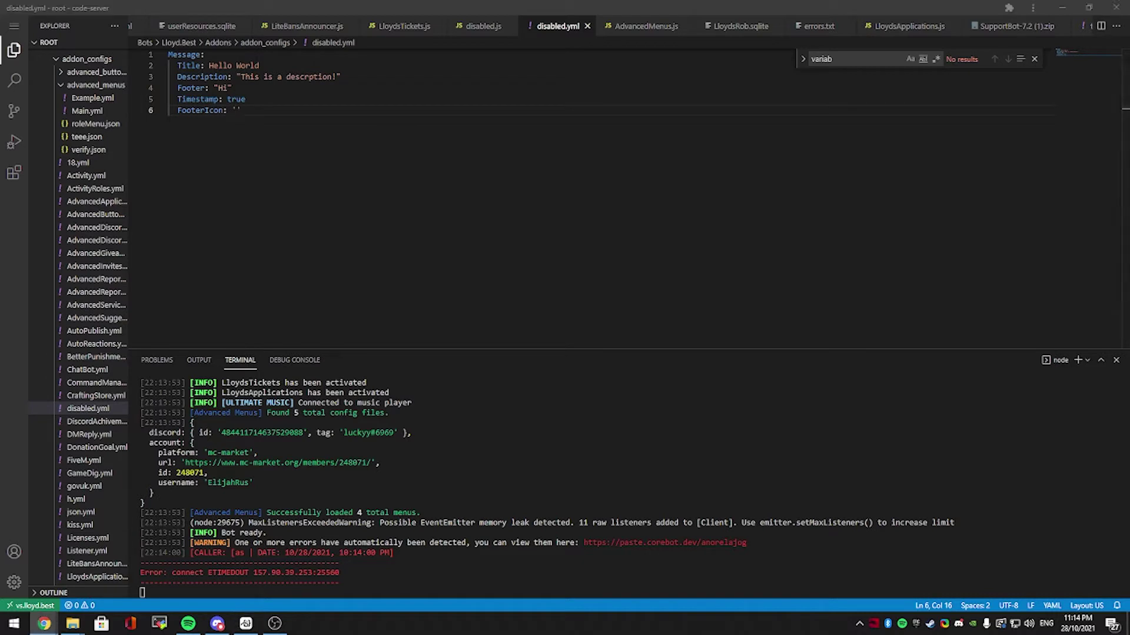
left_click(271, 110)
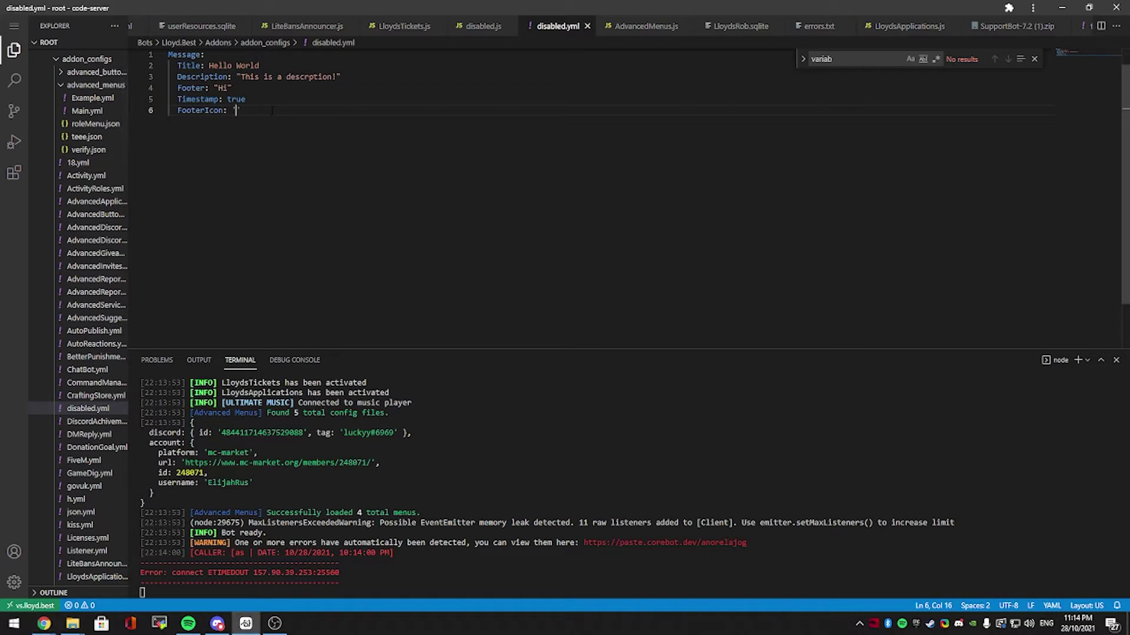
type("{discord-pfp}")
key("End")
Add a Thumbnail property holding the image address of the yellow LOL smiley, copied from a Google search in Chrome for "image lol"
key("Return")
type("Thumbnail: '")
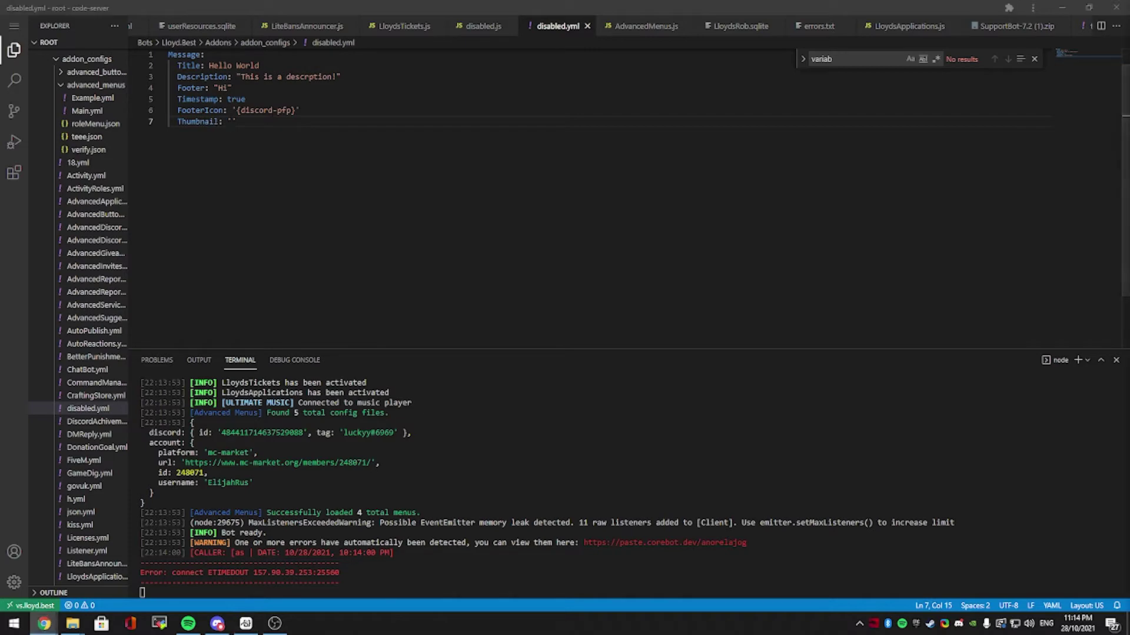
key("ctrl+t")
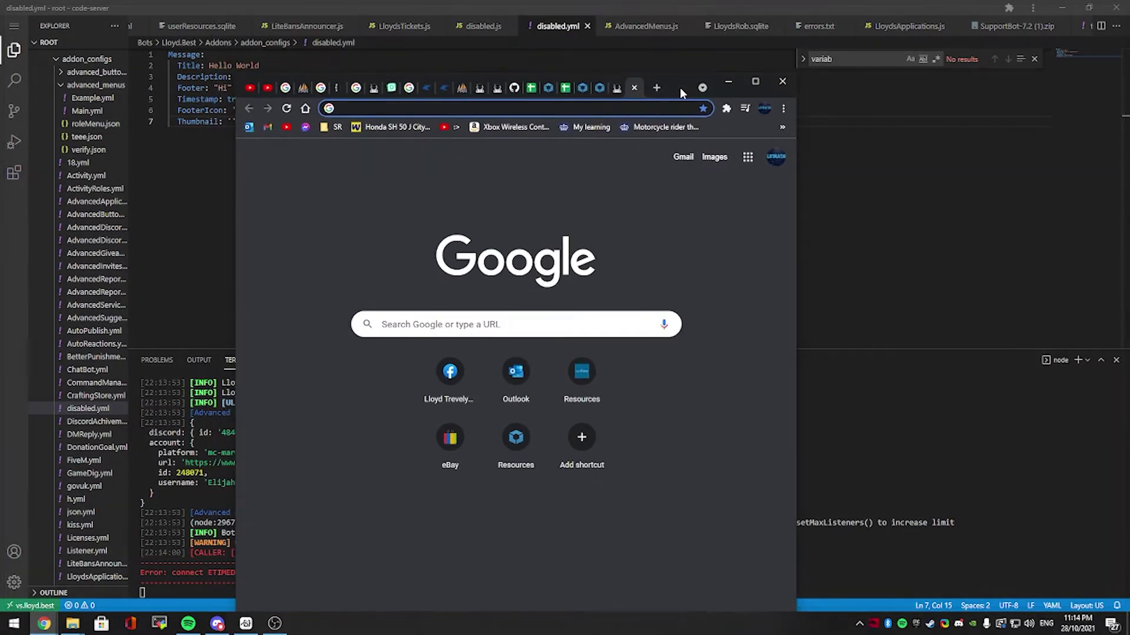
type("image lol")
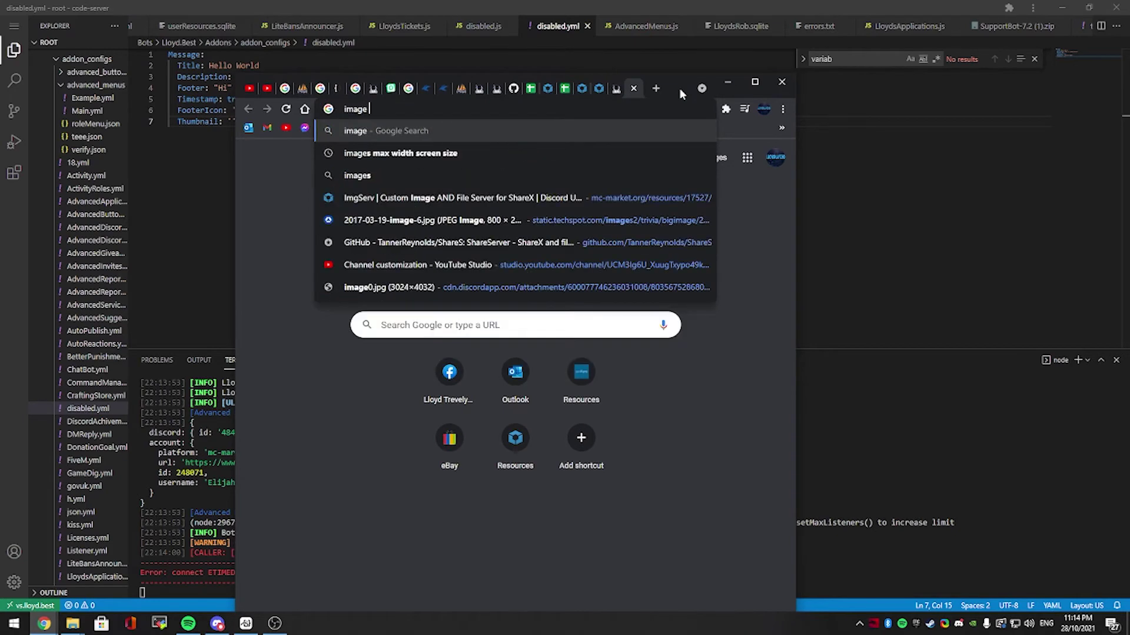
key("Return")
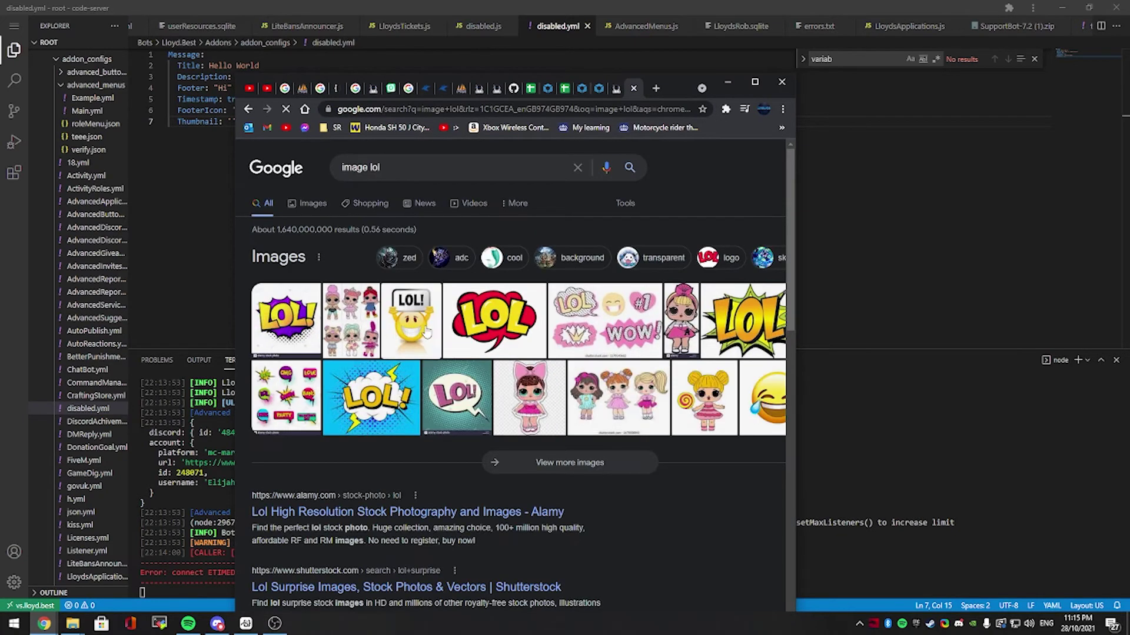
left_click(582, 462)
left_click(296, 457)
right_click(672, 332)
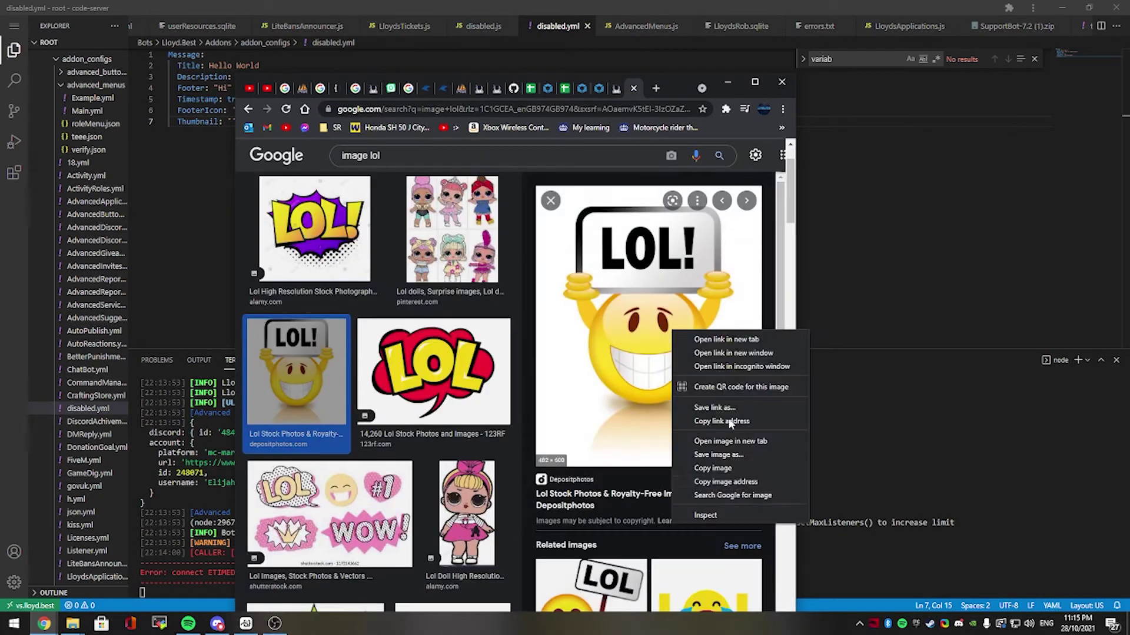
left_click(742, 482)
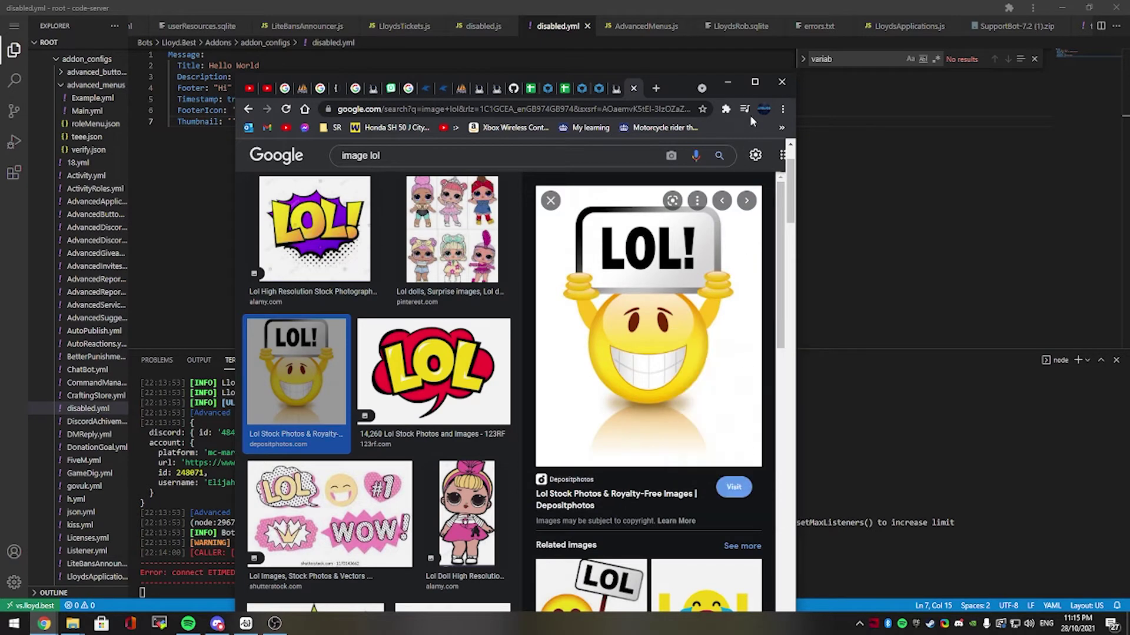
left_click(727, 82)
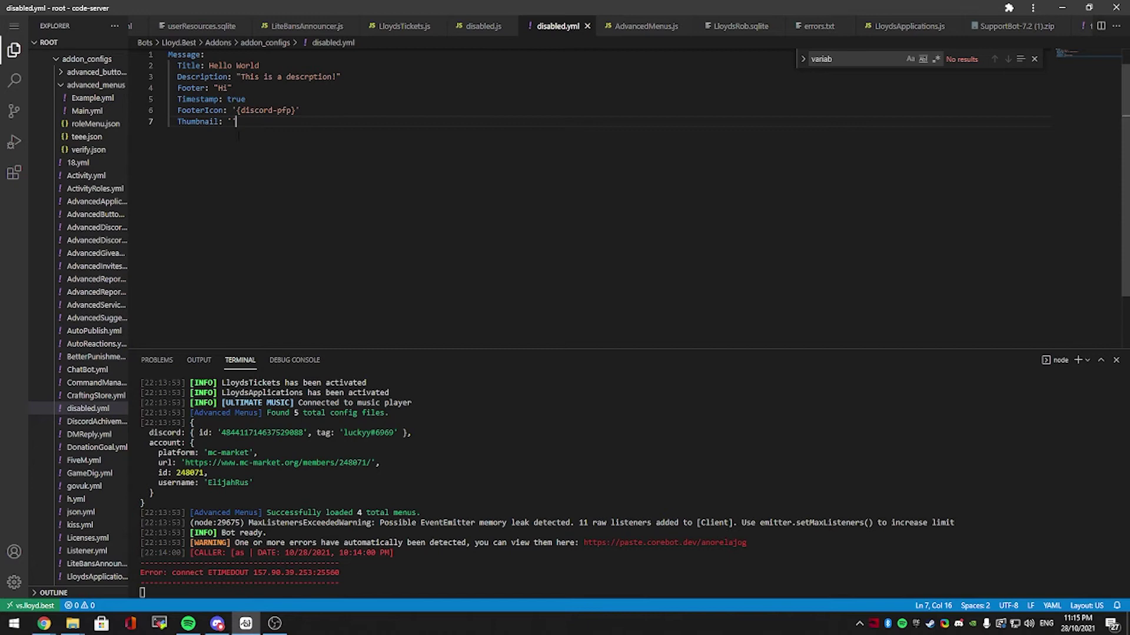
key("ctrl+v")
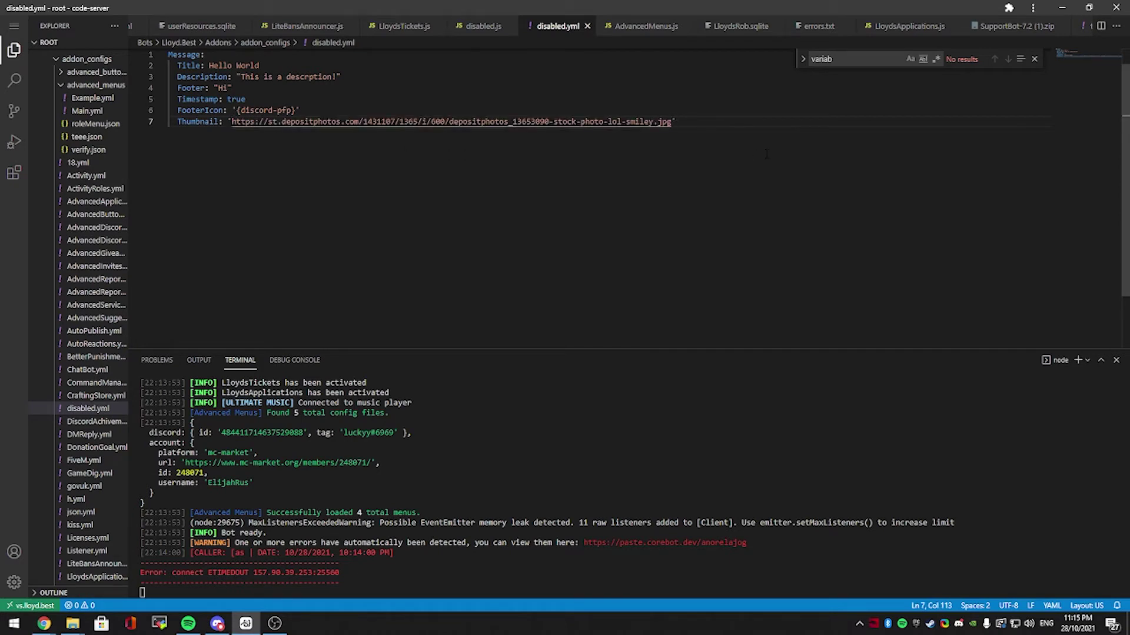
Add Author: 'Hello World' and AuthorIcon: '{discord-pfp}' below the Thumbnail line
key("Return")
type("Author: 'Hello World'")
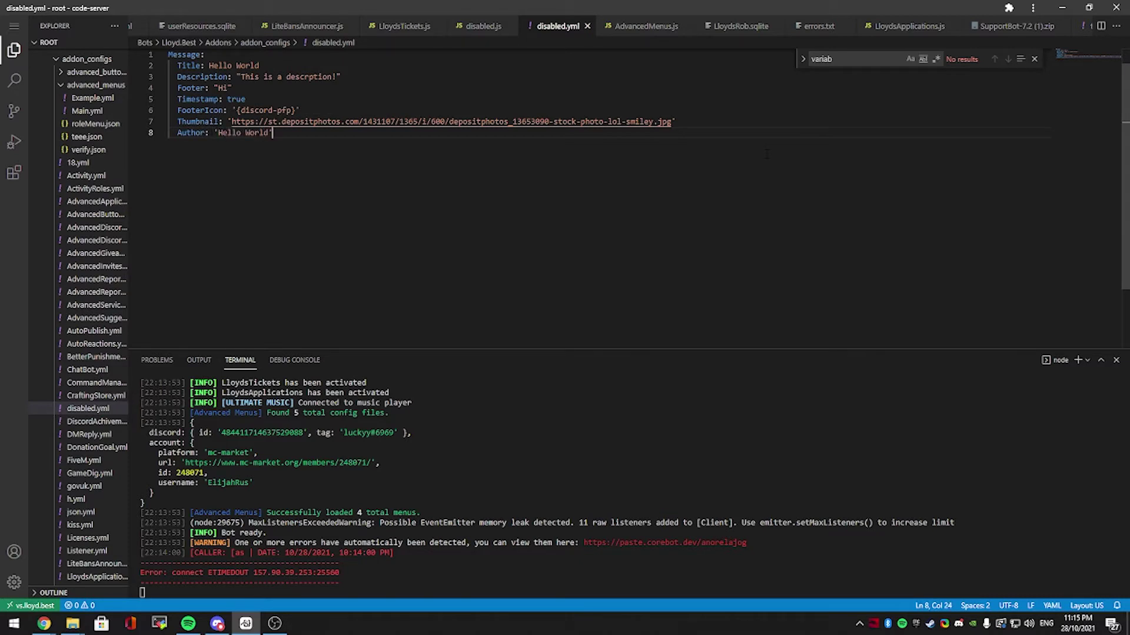
key("Return")
type("AuthorIcon: '{discord-pfp}'")
key("Return")
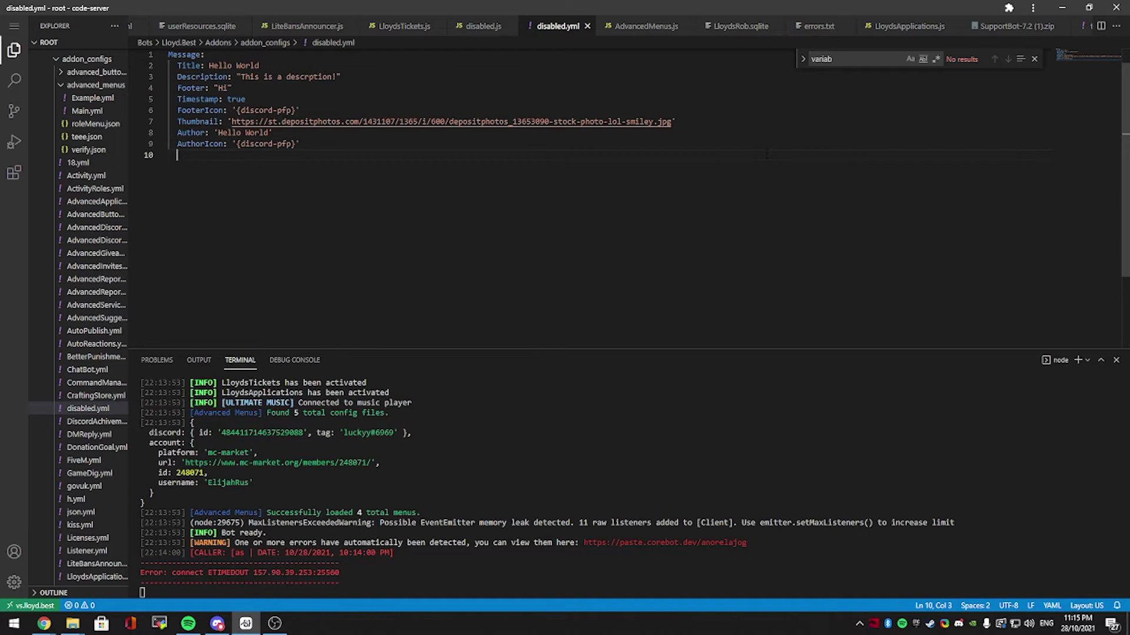
Add a Color property set to '#00f040', choosing the green from Google's "hex color picker" in Chrome
type("Color: '")
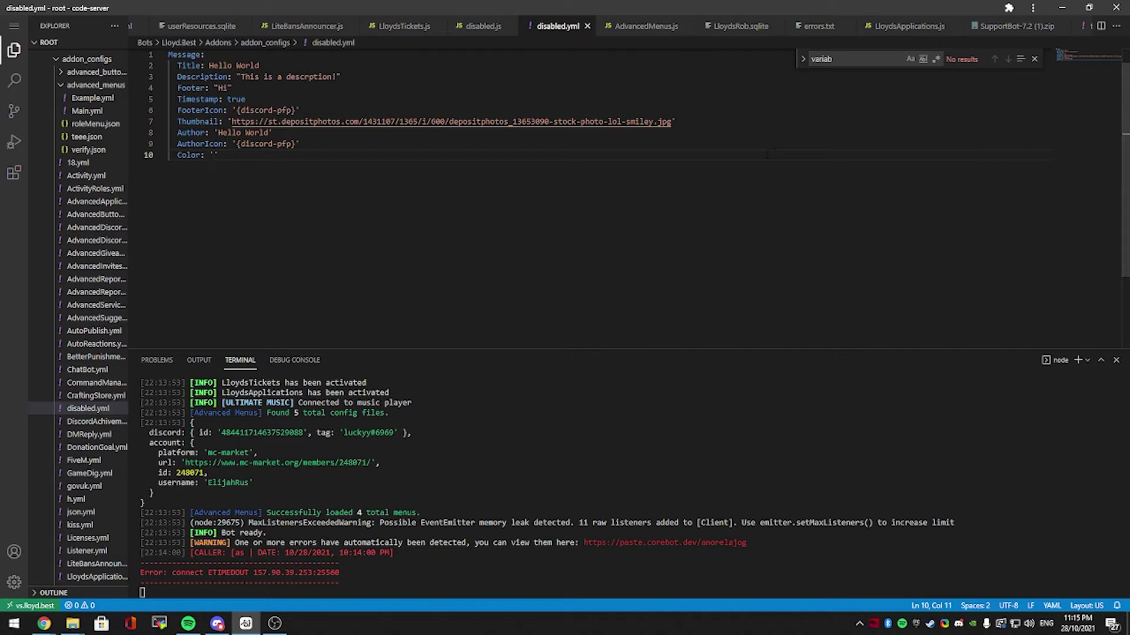
key("alt+Tab")
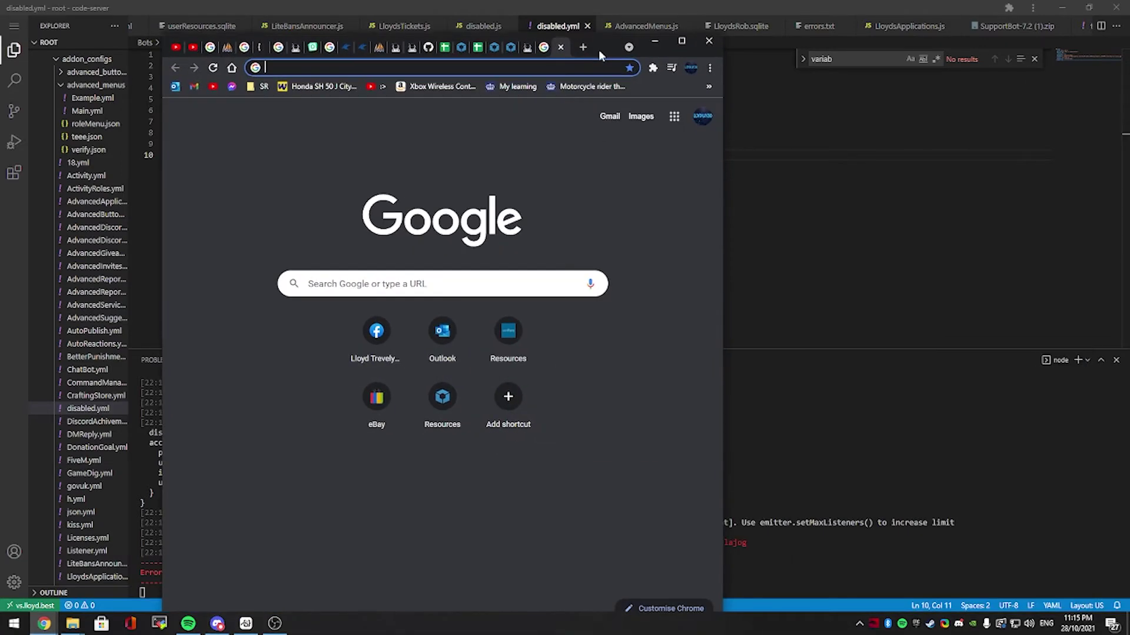
type("hex color picker")
key("Return")
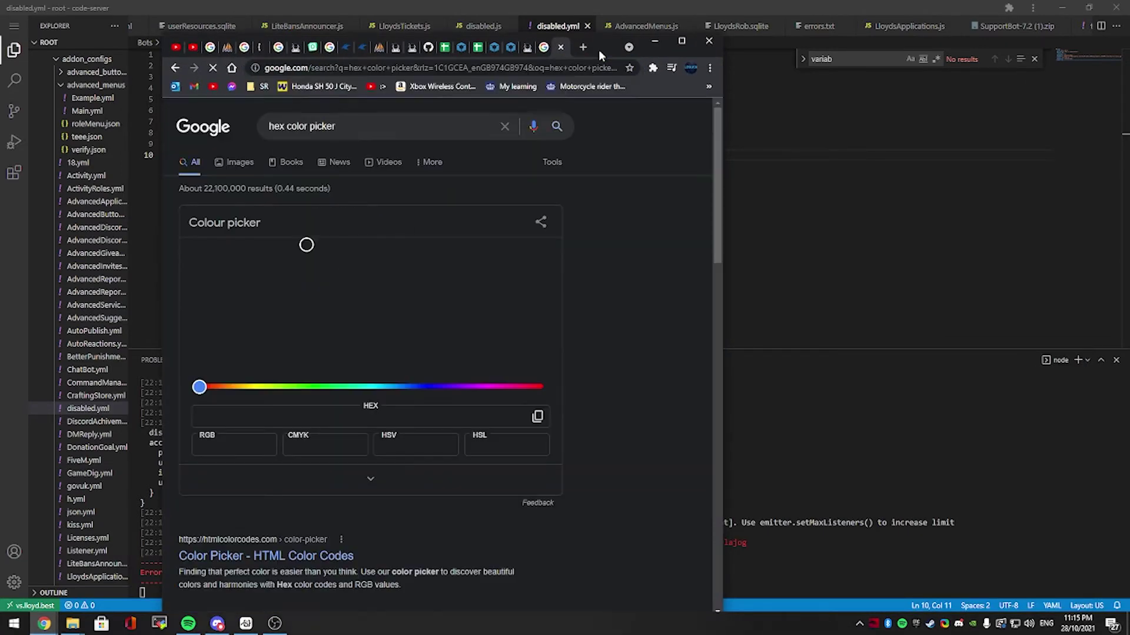
left_click_drag(556, 243, 596, 263)
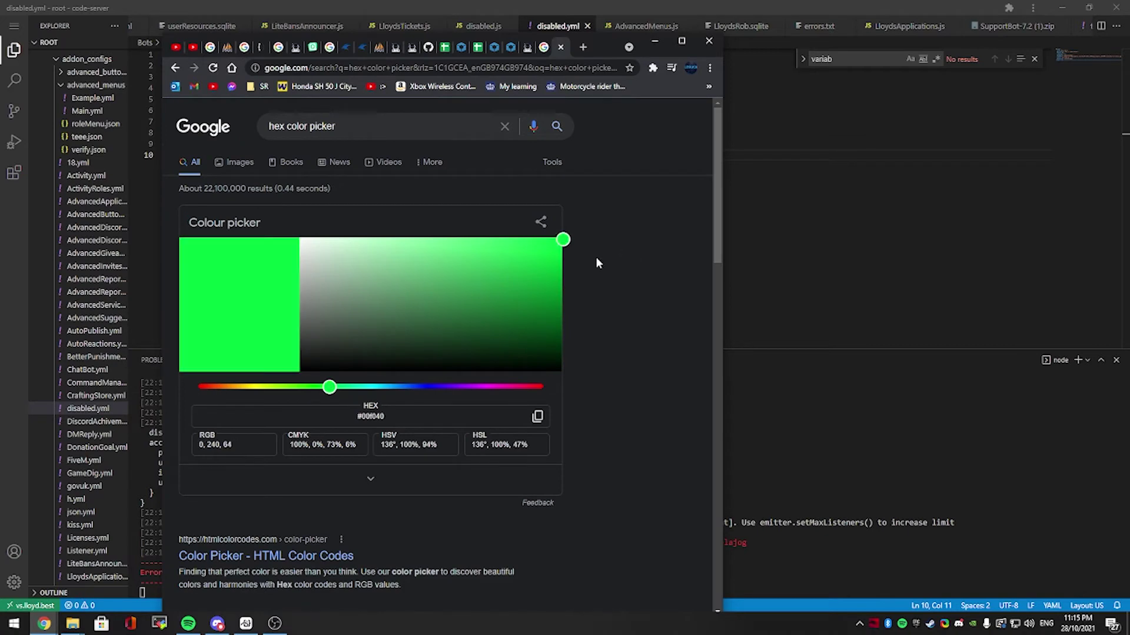
double_click(370, 416)
key("alt+Tab")
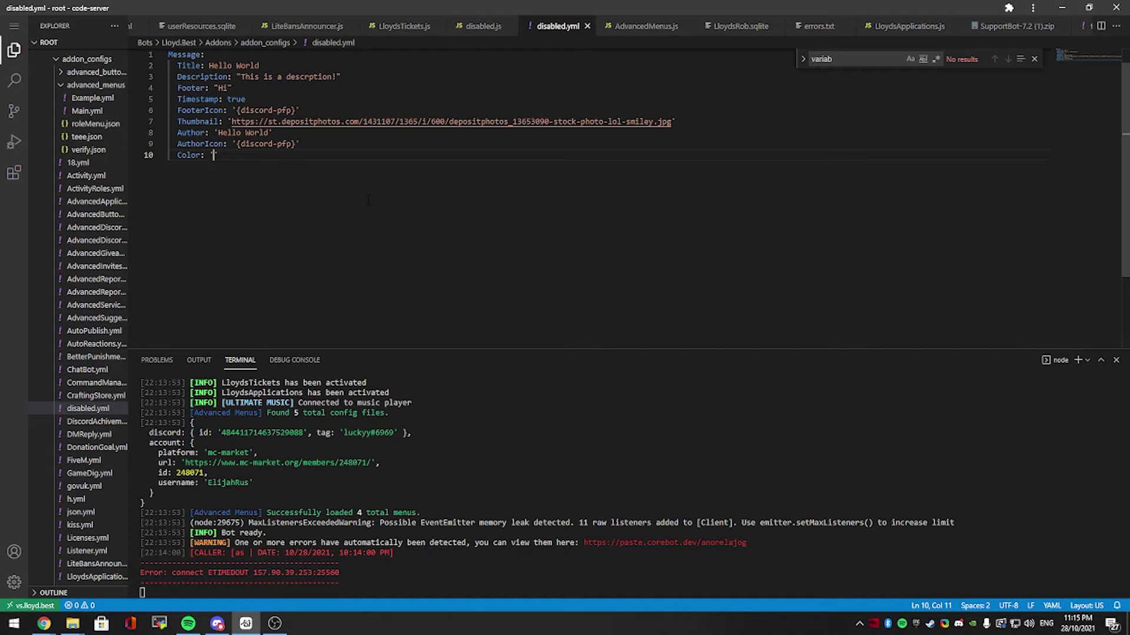
type("#")
key("ctrl+v")
key("End")
key("Return")
left_click(44, 624)
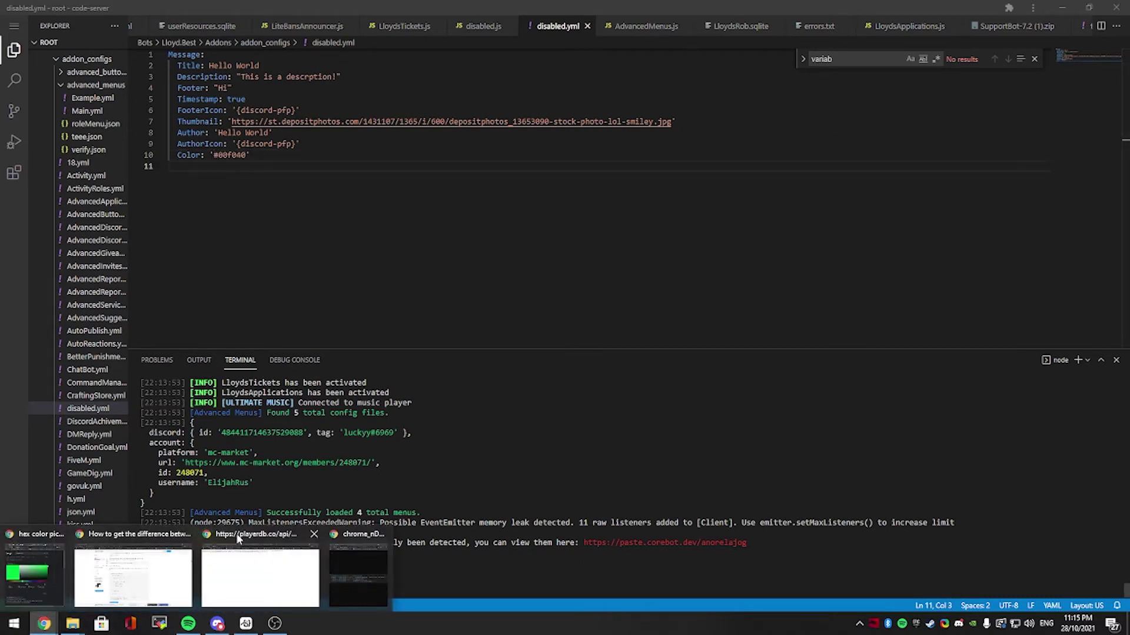
left_click(44, 623)
mouse_move(241, 592)
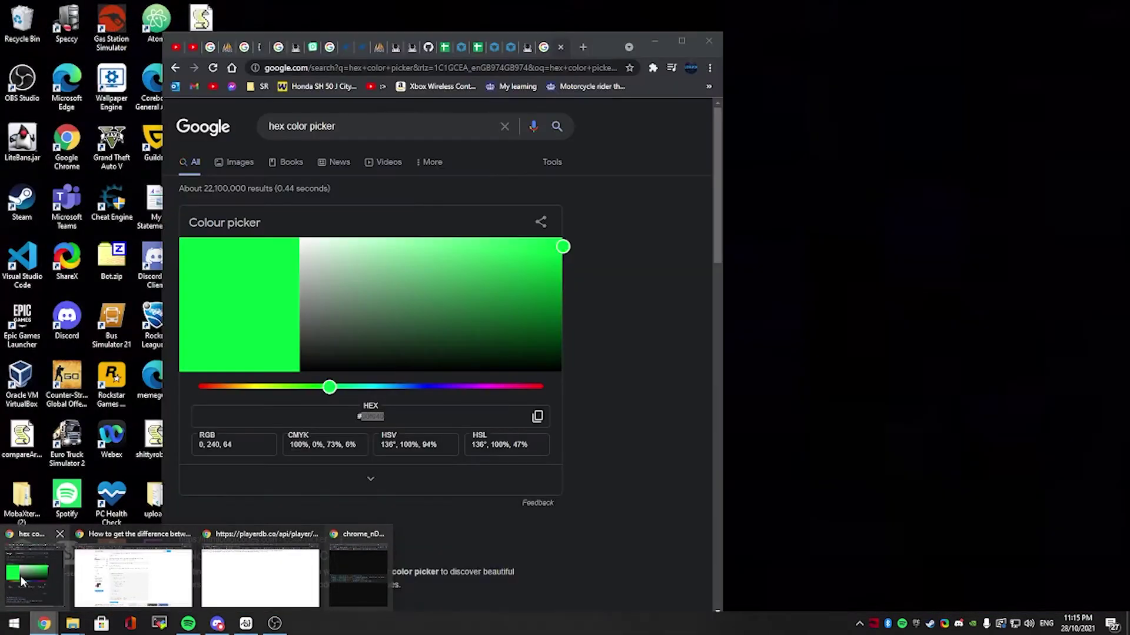
left_click(34, 574)
left_click(655, 41)
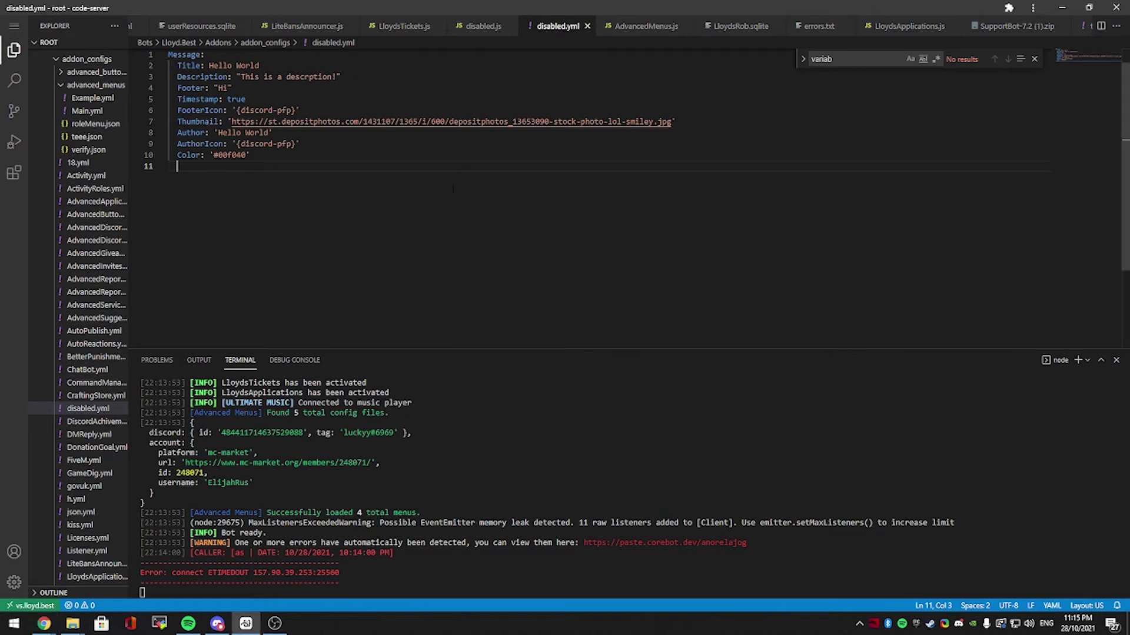
type("Image: '{discord-pfp}'")
key("Return")
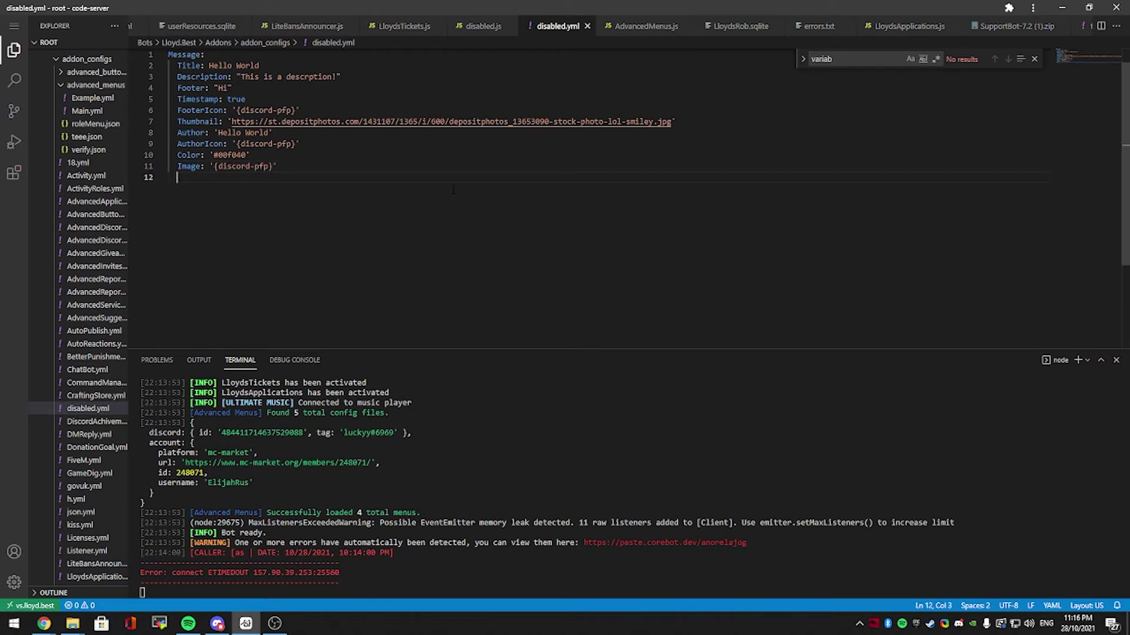
type("URL: 'https://google.com'")
key("Return")
key("BackSpace")
key("BackSpace")
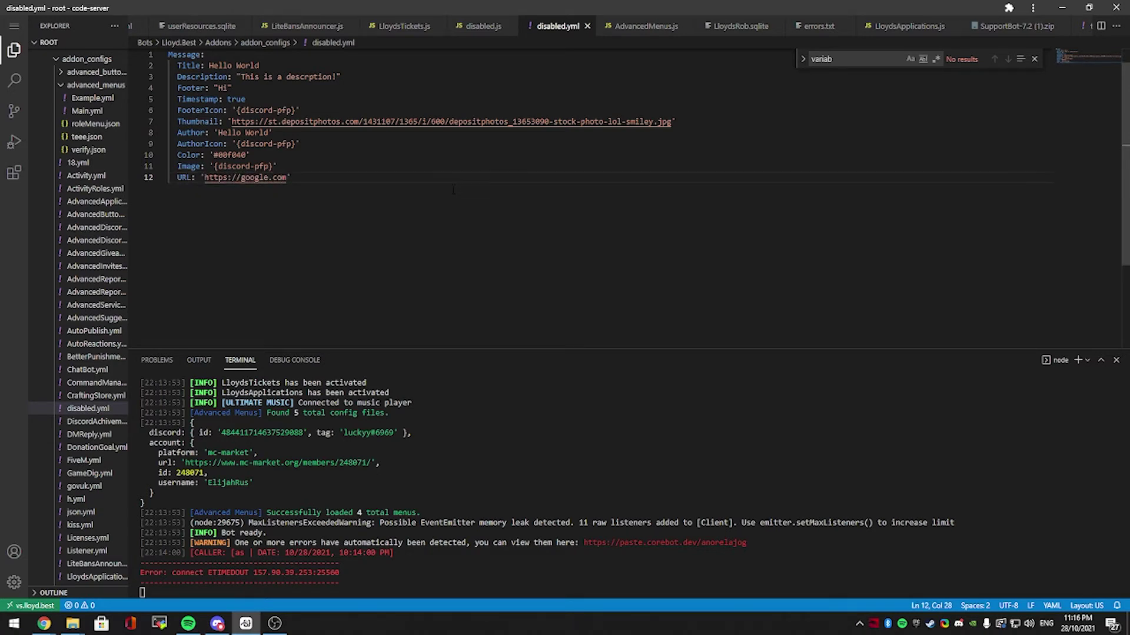
Restart the bot from the terminal so it loads the extended embed configuration
left_click(371, 561)
key("ctrl+c")
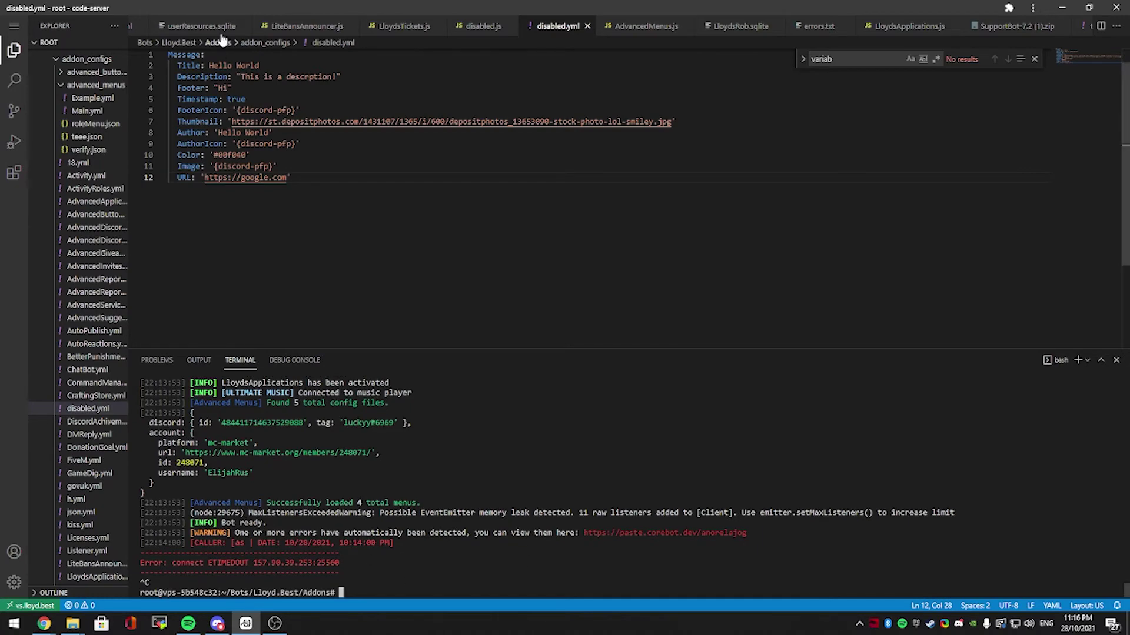
key("Up")
key("Return")
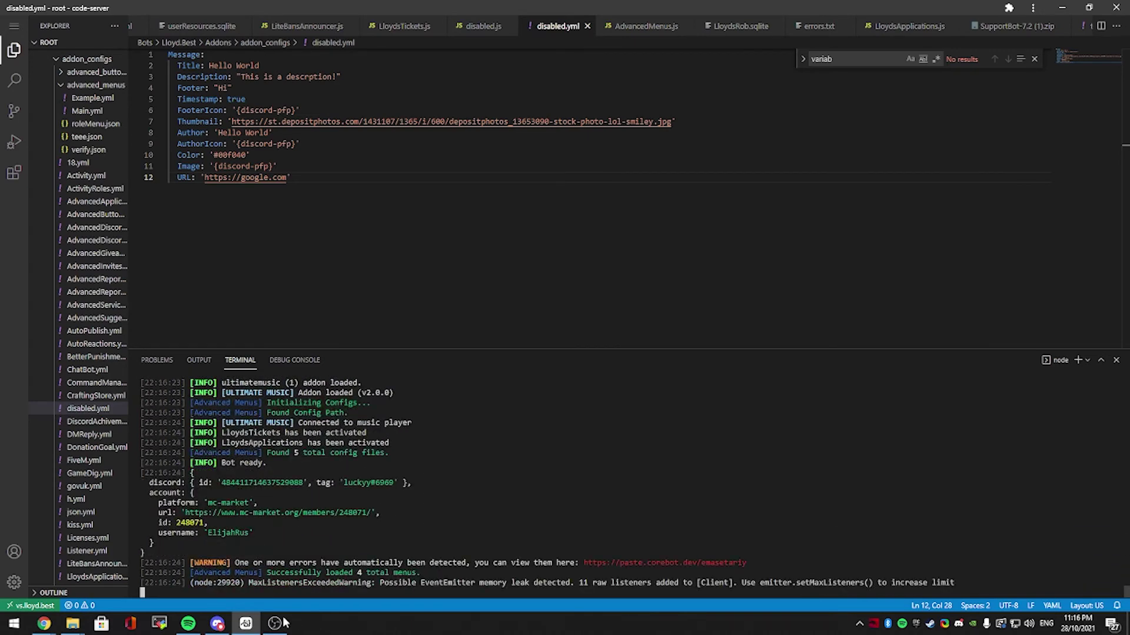
Switch to Discord and send the .d command in the bot-commands channel to test the extended embed
left_click(218, 623)
type(".d")
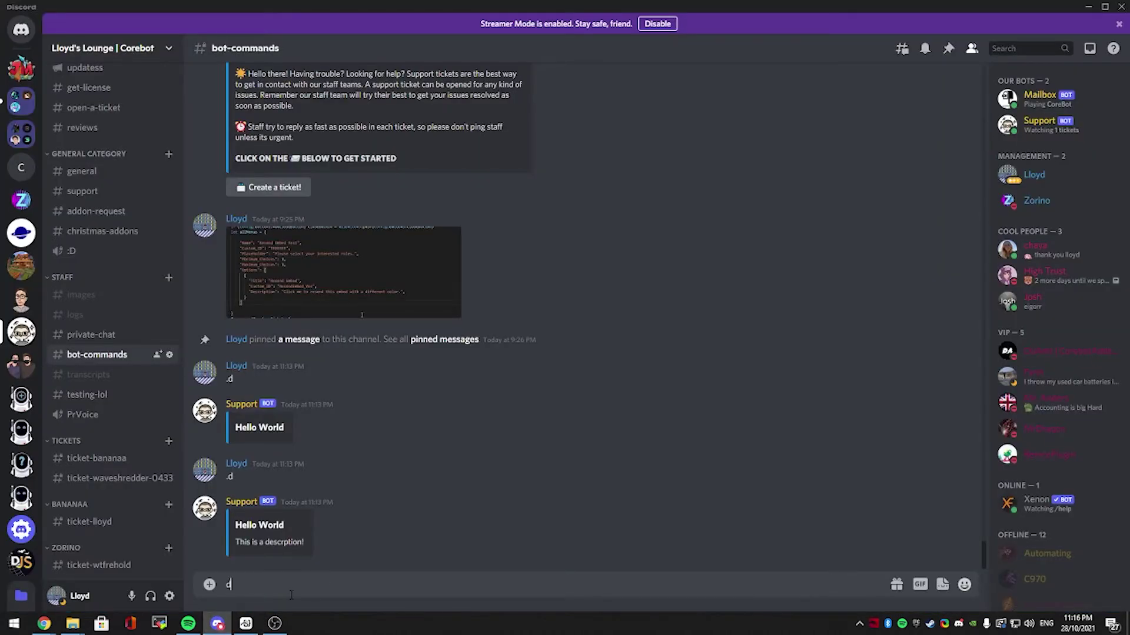
key("Return")
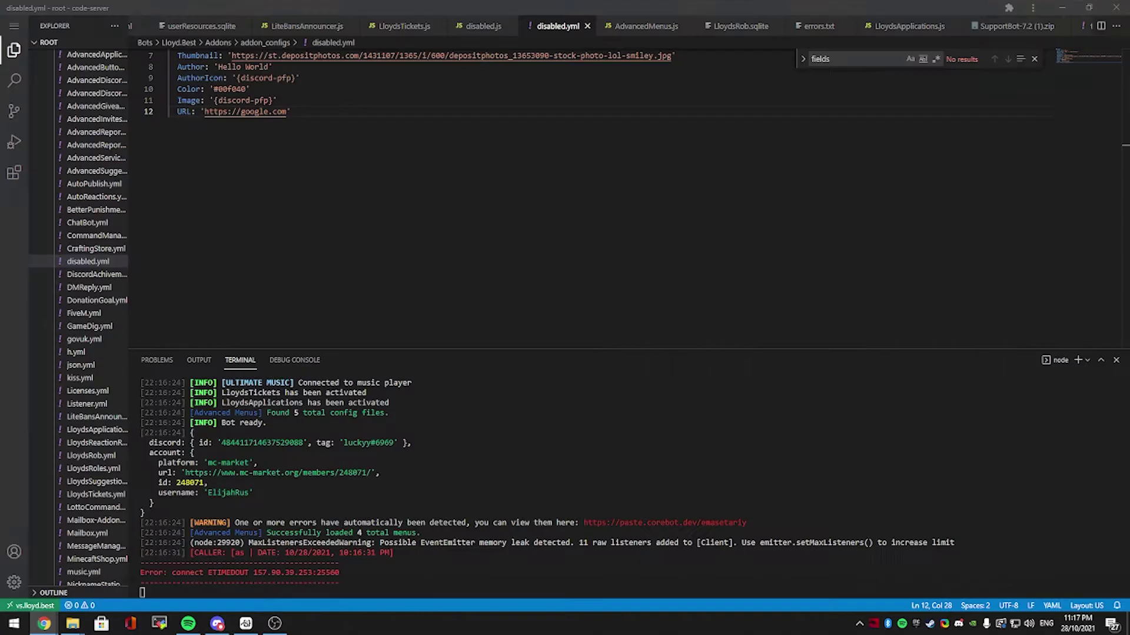
In code-server, add a Fields list below the URL line of disabled.yml with a first entry named "General Information"
left_click(543, 226)
scroll(542, 226, "up", 2)
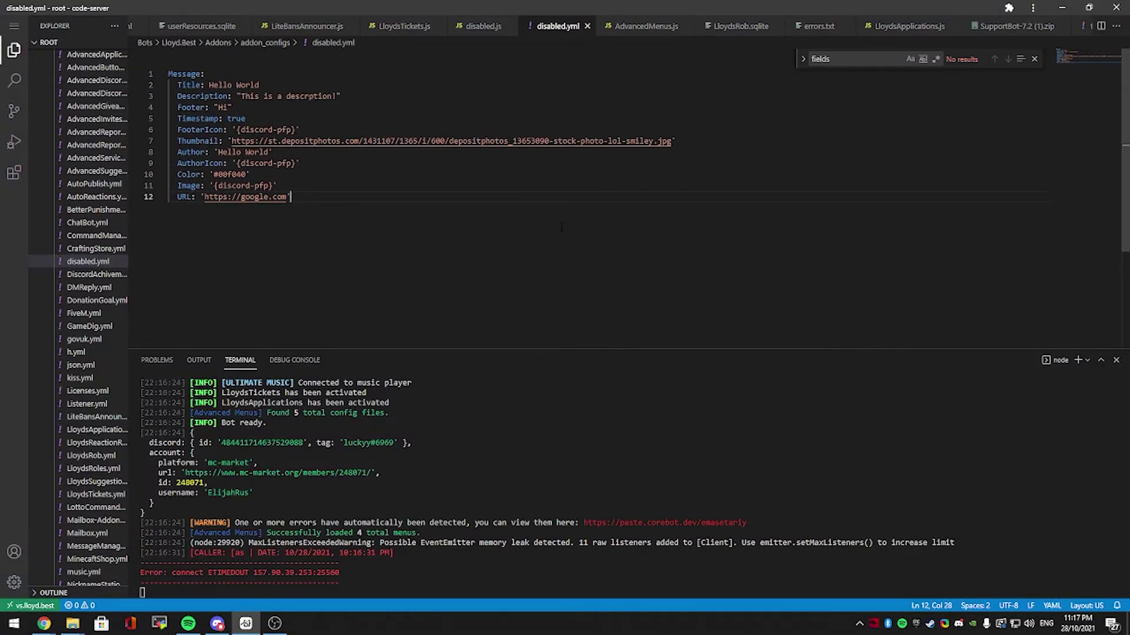
key("Return")
type("Fields:")
key("Return")
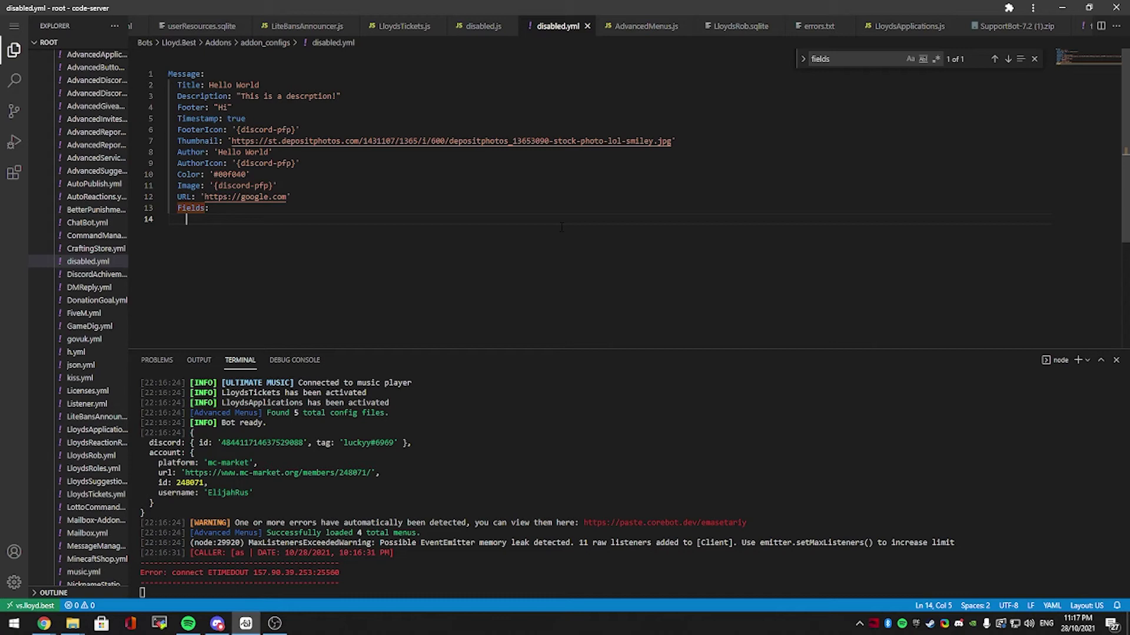
type("- name")
type(": '")
type("\"")
type("General Informati")
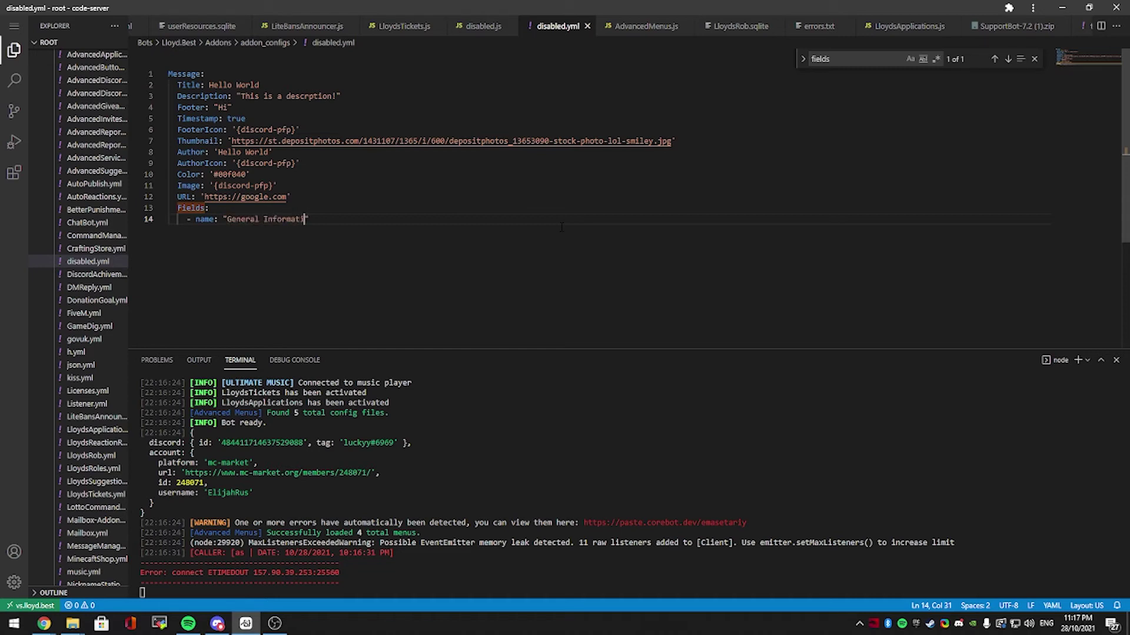
type("on")
key("End")
Give the General Information field the value 'We wish you a merry christmas' and set inline to true
key("Return")
type("val")
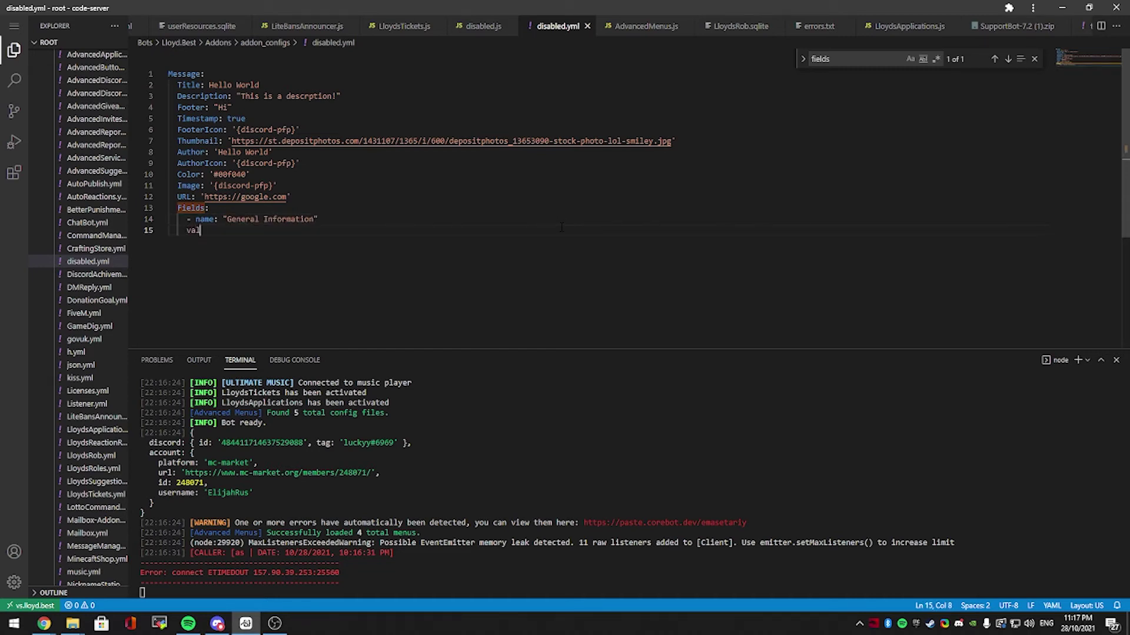
key("BackSpace")
key("BackSpace")
key("BackSpace")
type("value:")
key("Left")
key("Left")
key("Left")
key("Left")
key("Left")
key("Left")
key("Up")
key("ctrl+Home")
left_click(432, 266)
type("'We wish you a ")
type("merry christmas'")
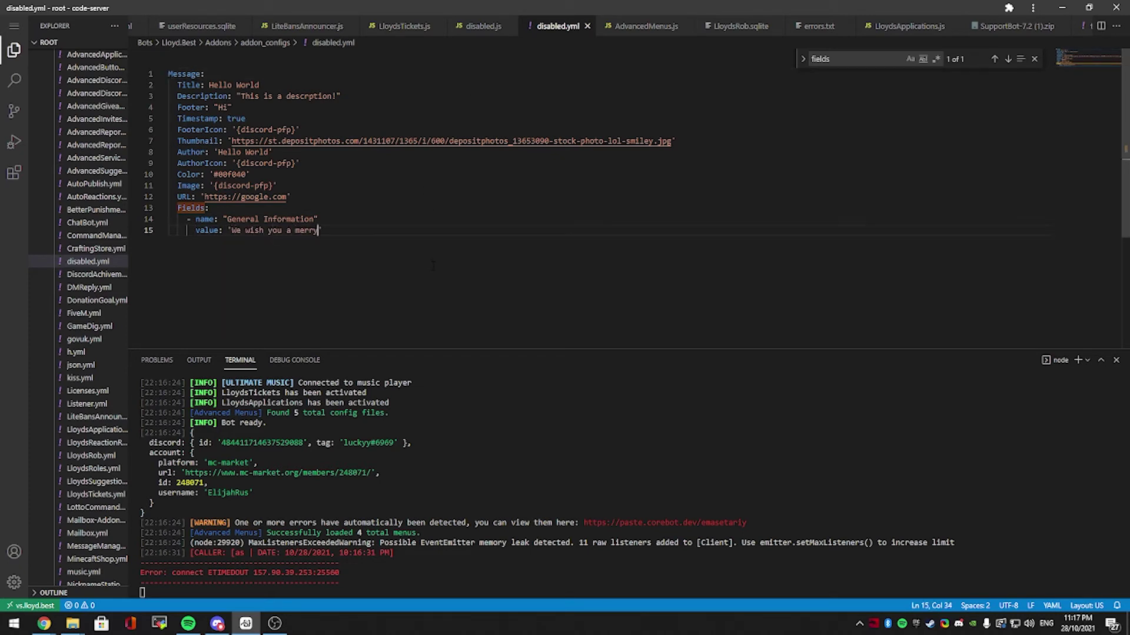
key("Return")
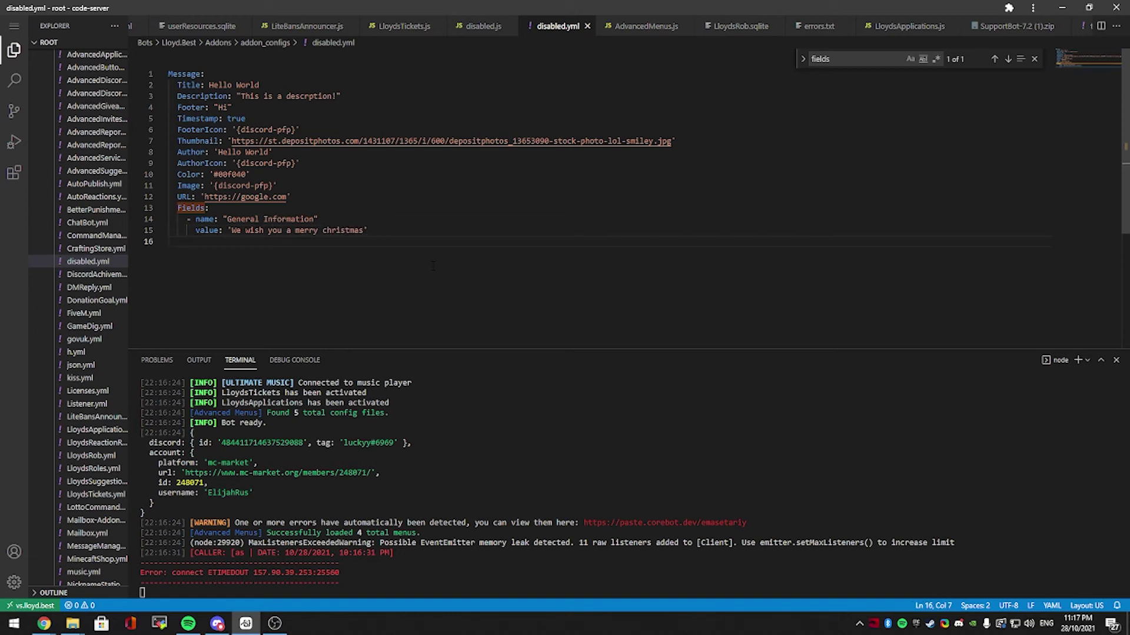
type("inline: true")
Duplicate the three-line General Information field entry three times below the original
key("shift+Home")
key("shift+Up")
key("shift+Up")
key("Right")
key("Return")
key("BackSpace")
key("ctrl+v")
key("Return")
key("BackSpace")
key("ctrl+v")
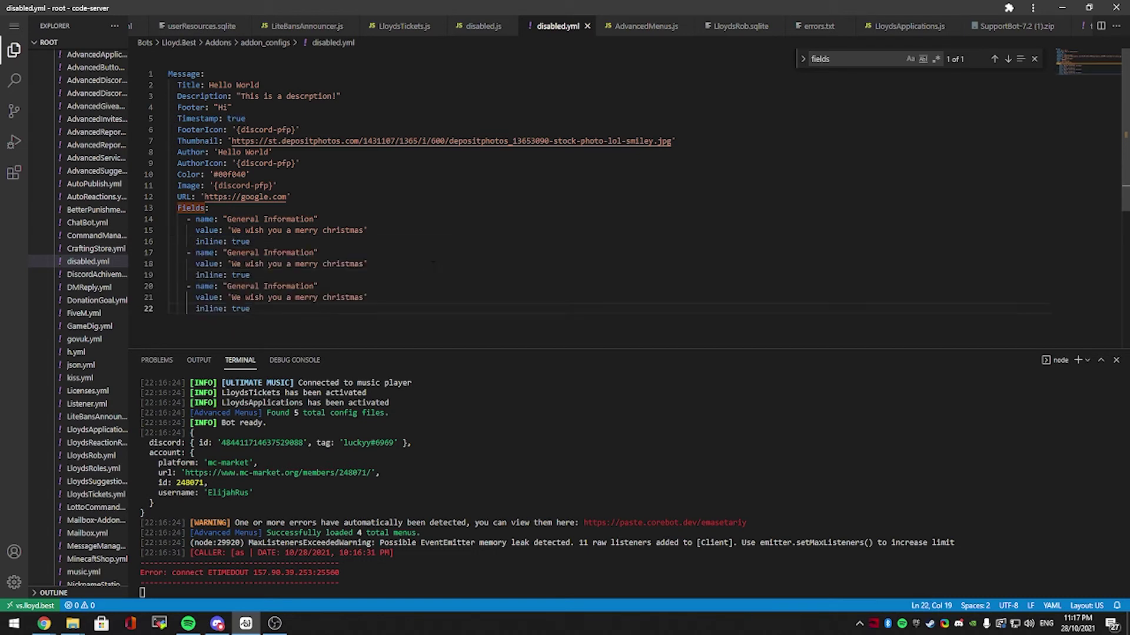
key("Return")
key("BackSpace")
key("ctrl+v")
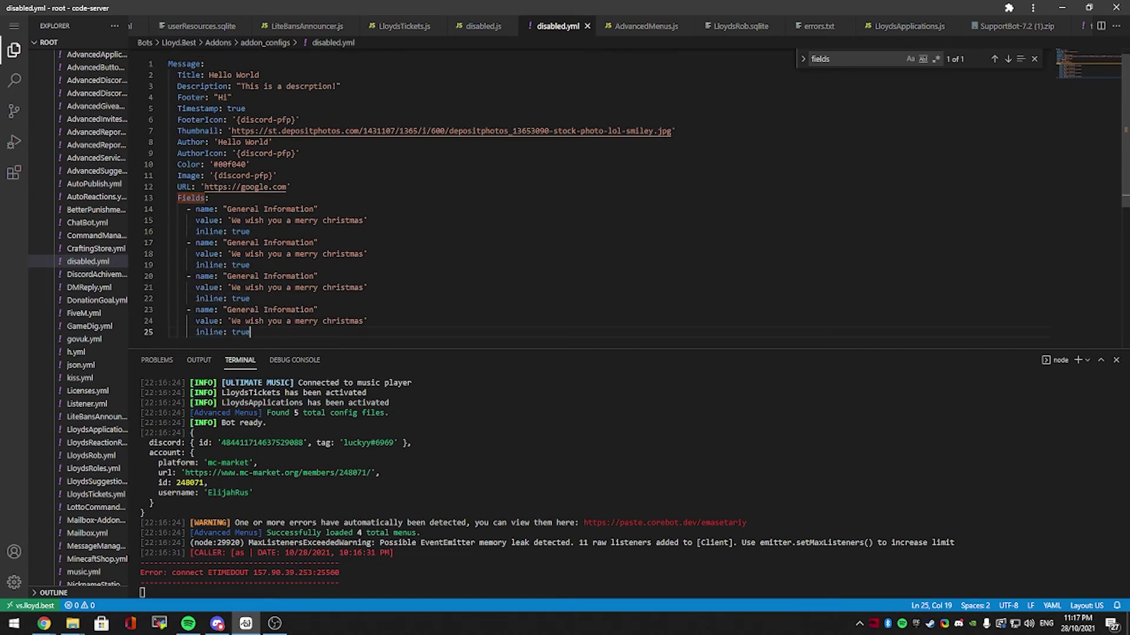
Set inline to false on the fourth General Information field
double_click(240, 299)
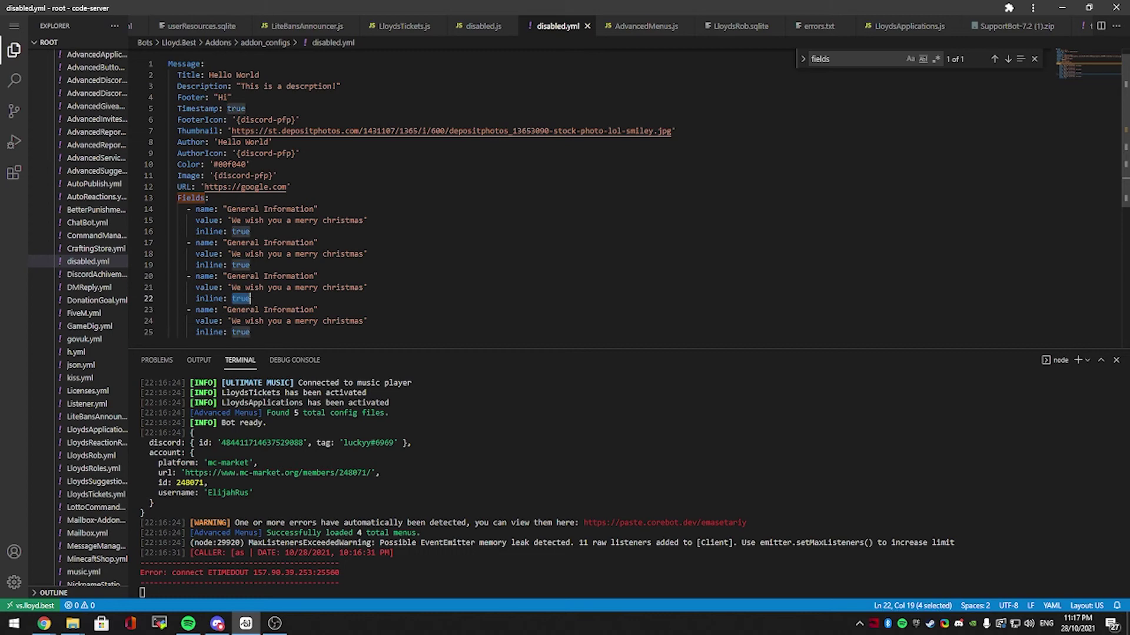
double_click(251, 333)
type("fals")
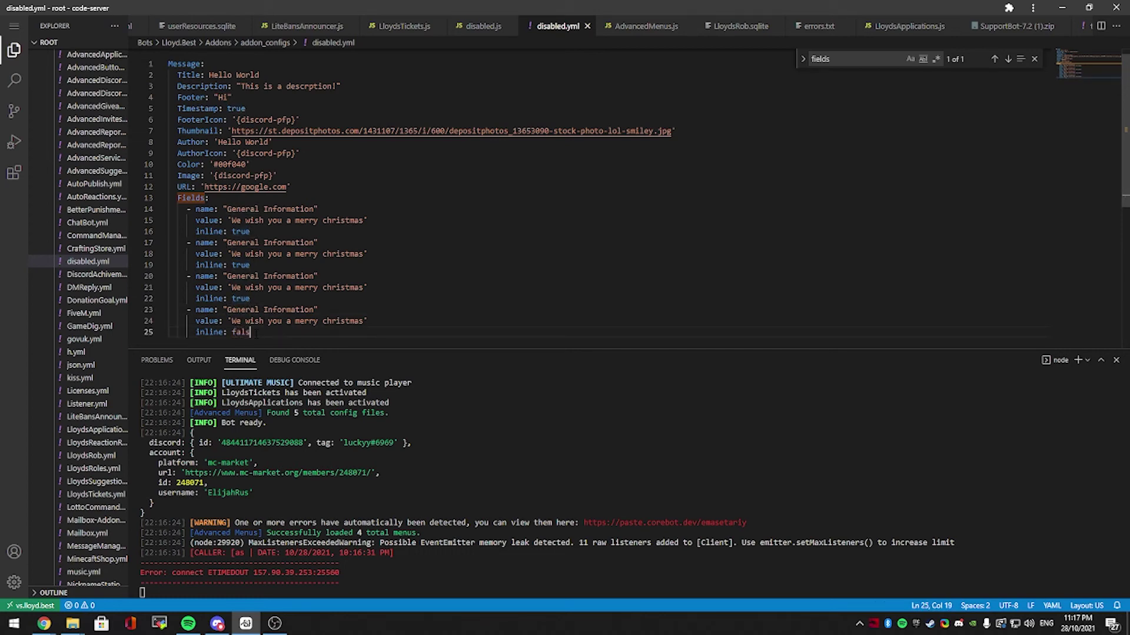
type("e")
Stop the running bot in the terminal and rerun its start command to load the new fields
left_click(453, 375)
key("ctrl+c")
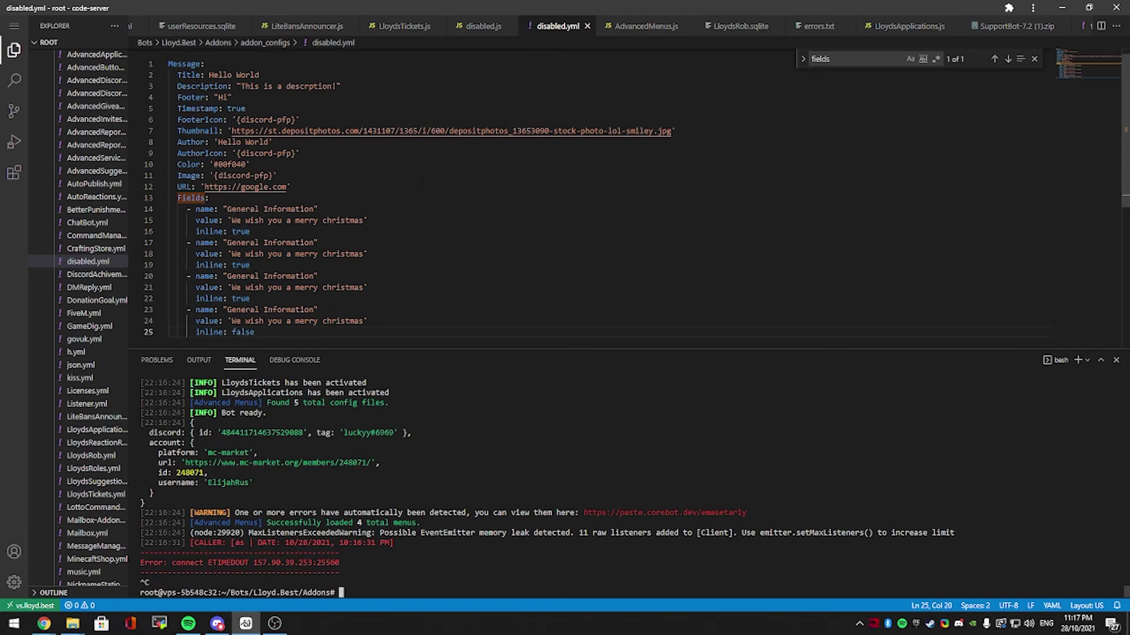
key("Up")
key("Return")
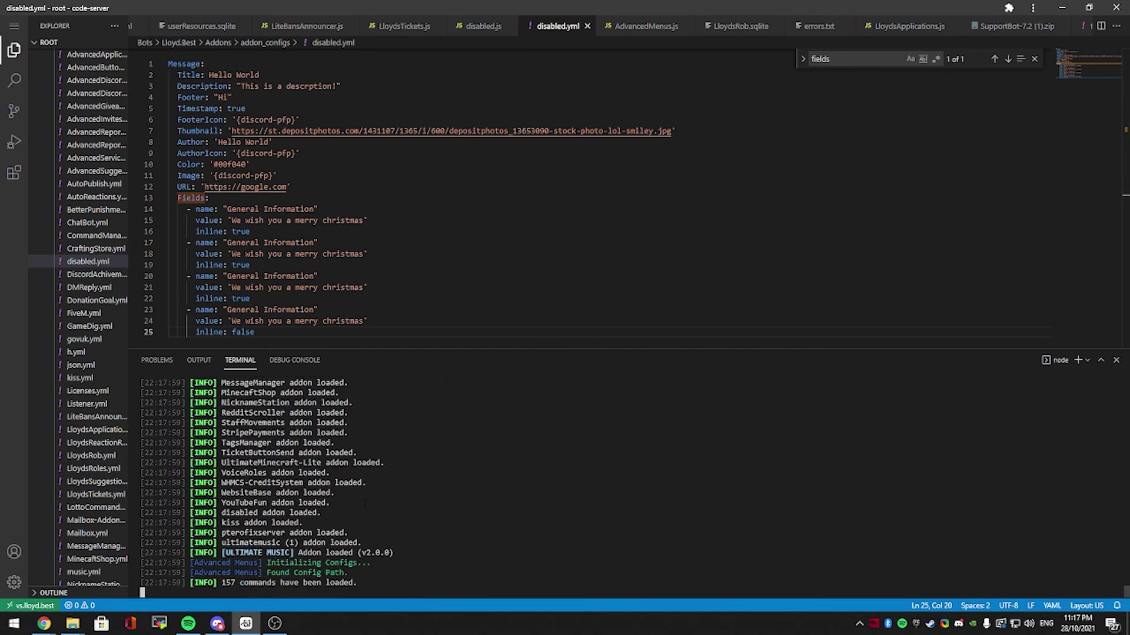
Switch to Discord and send .d in bot-commands again to test the embed with its fields
left_click(217, 624)
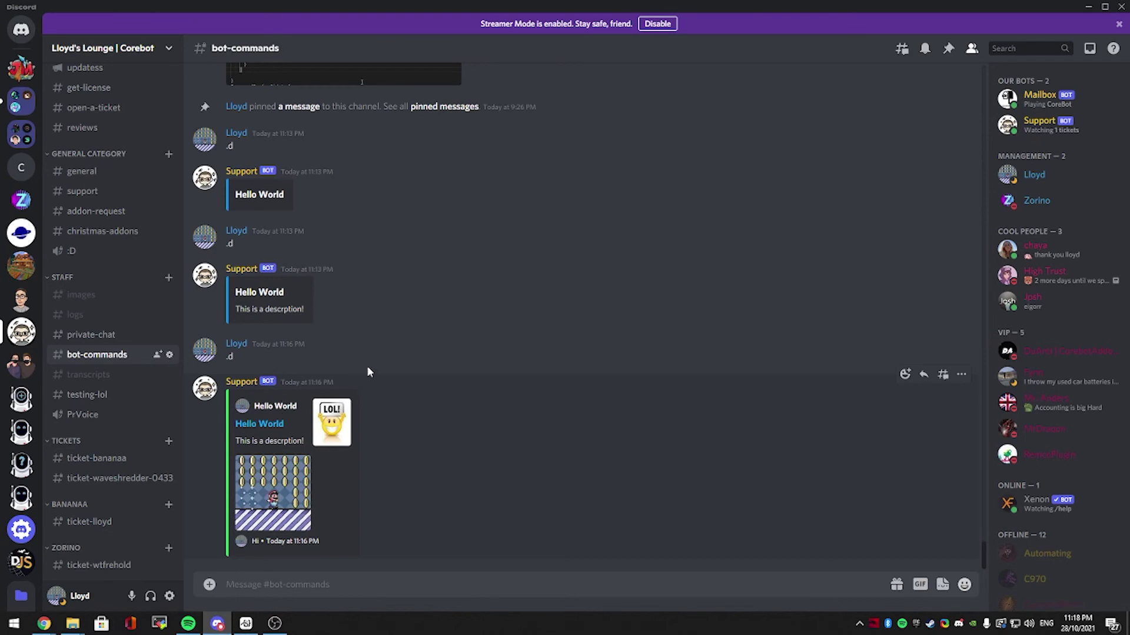
type(".d")
key("Return")
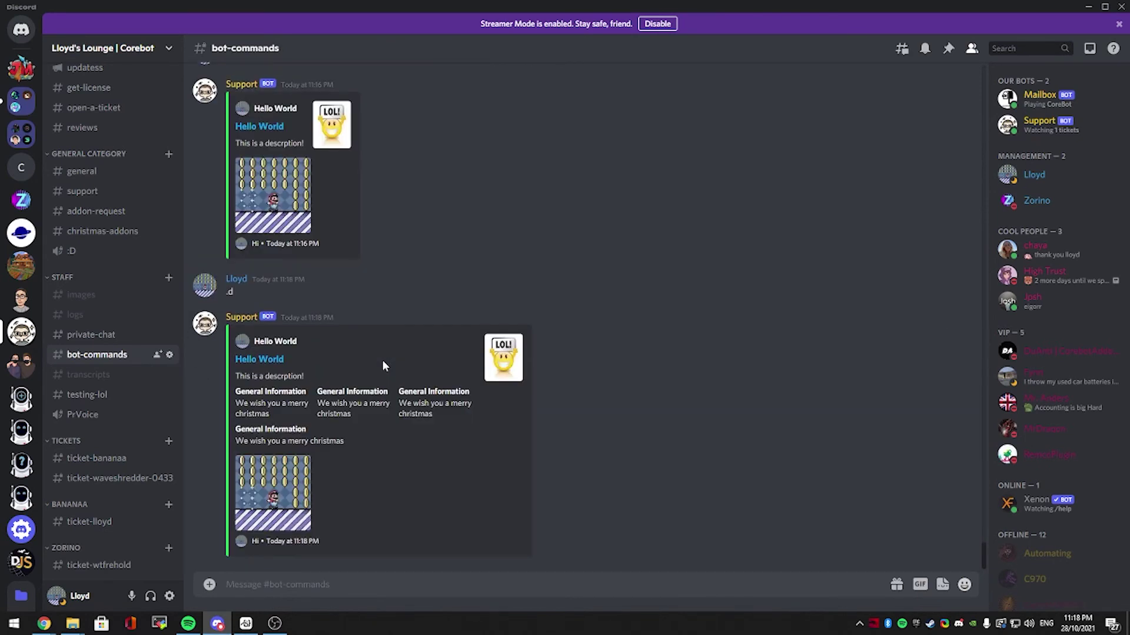
Check the link behind the newest embed's title without opening it, and compare the embed with the configuration in disabled.yml
left_click(266, 360)
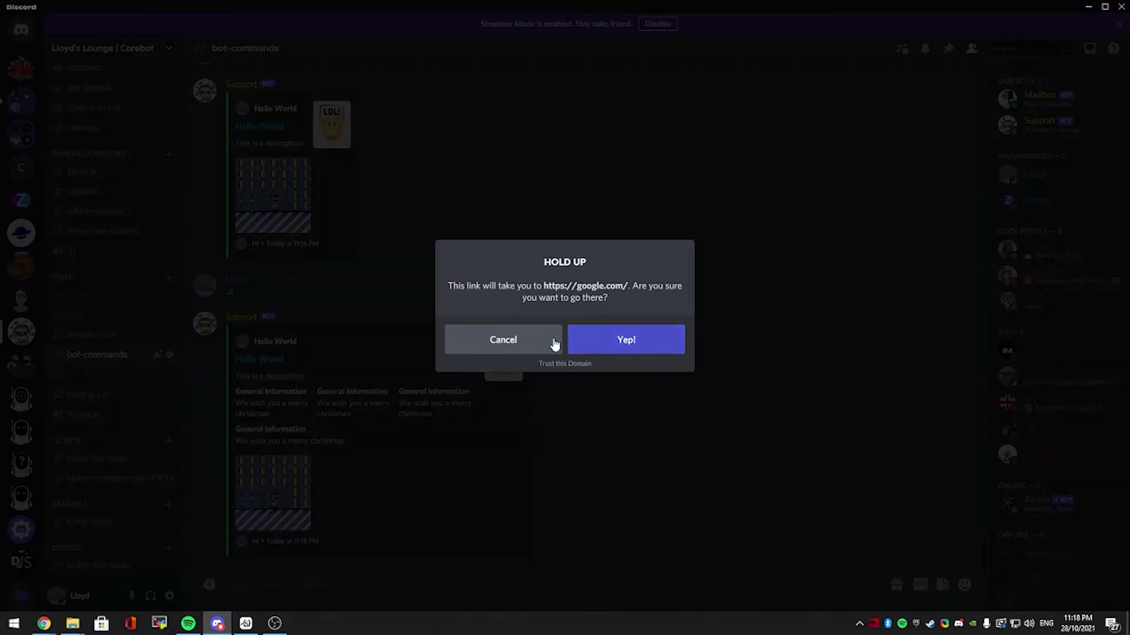
left_click(356, 520)
left_click(245, 623)
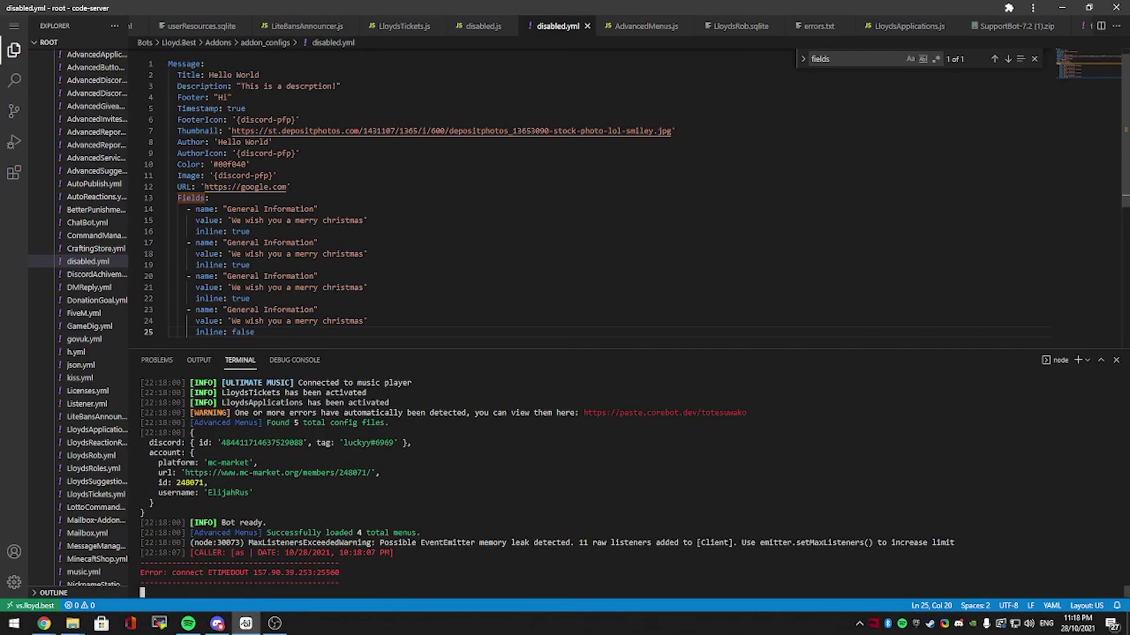
key("alt+Tab")
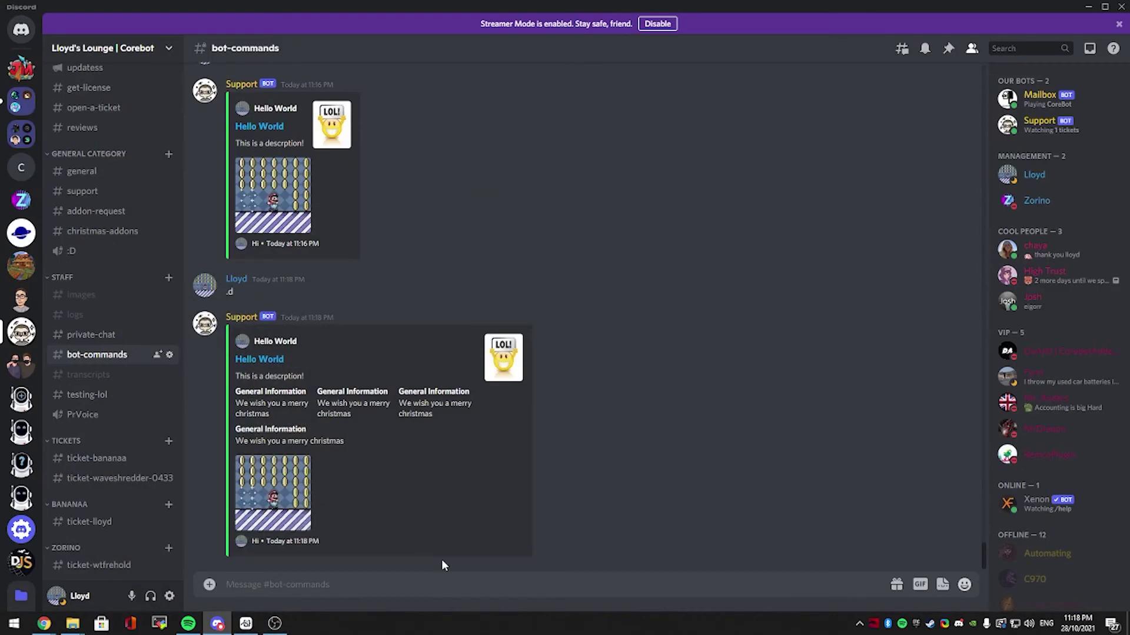